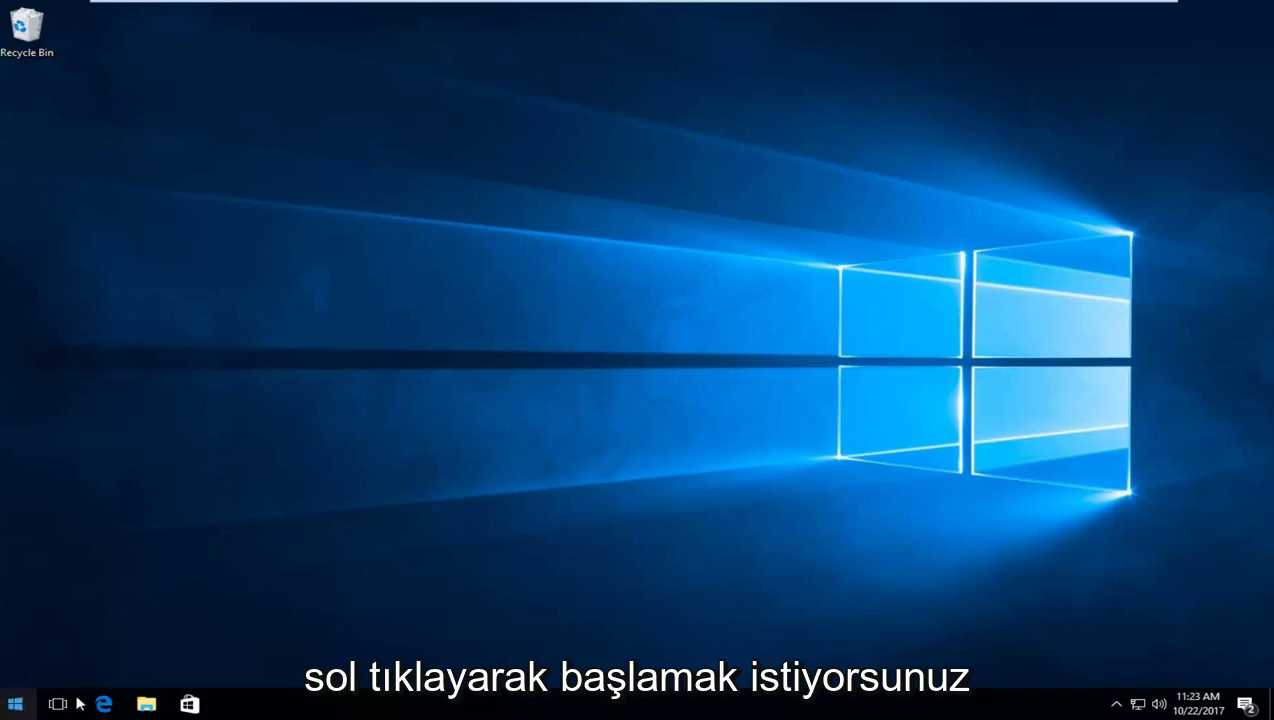
- Open File Explorer Options and set hidden files, folders, and drives to be shown, applying the change
left_click(6, 708)
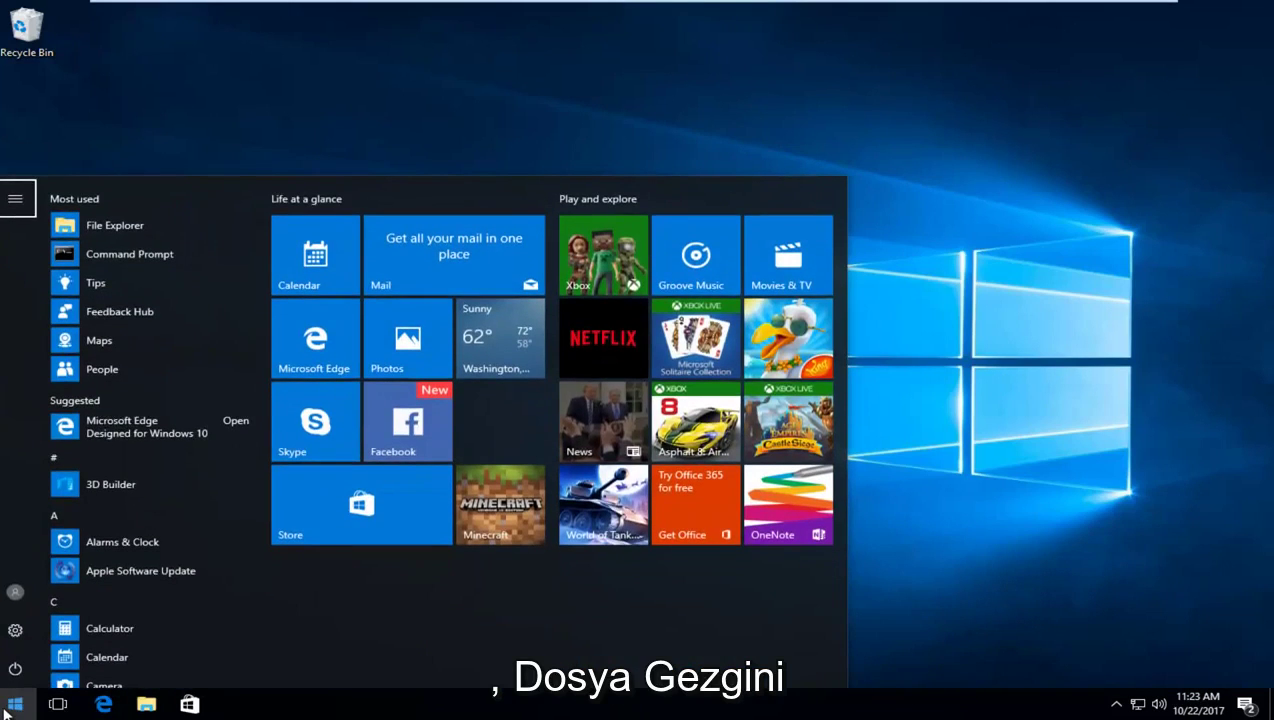
type("file explorer options")
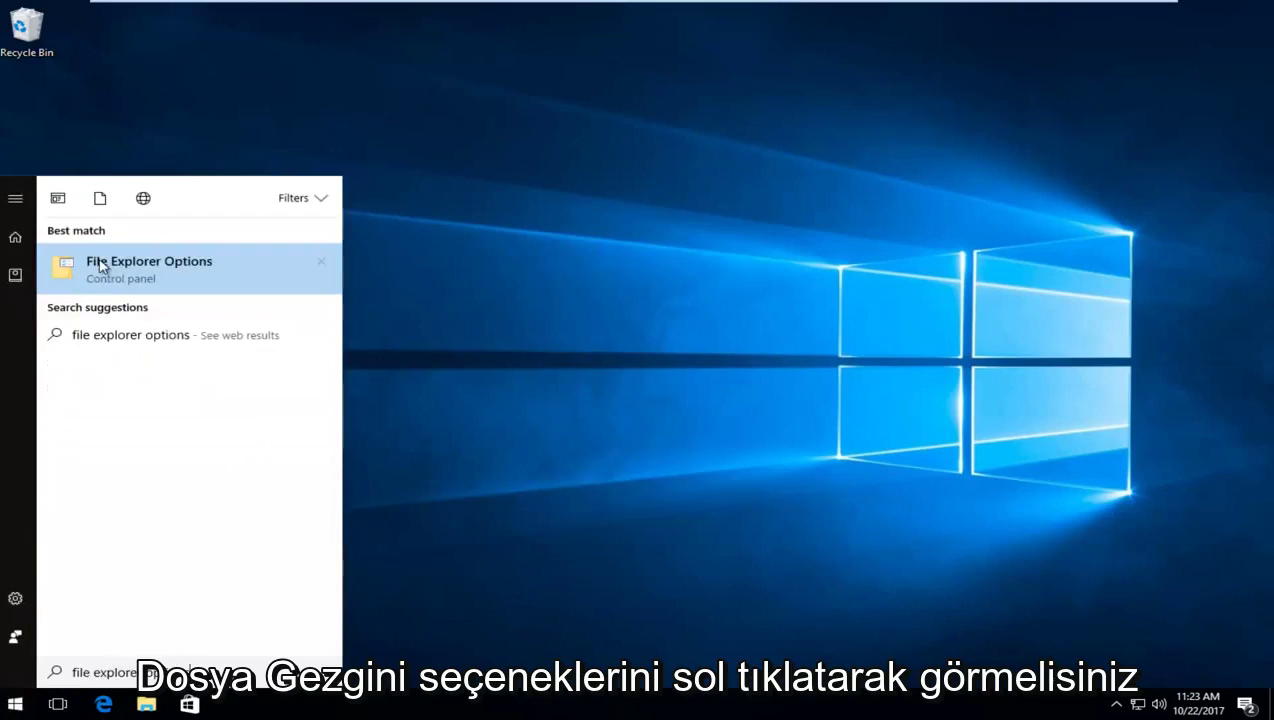
left_click(104, 268)
left_click_drag(244, 137, 390, 138)
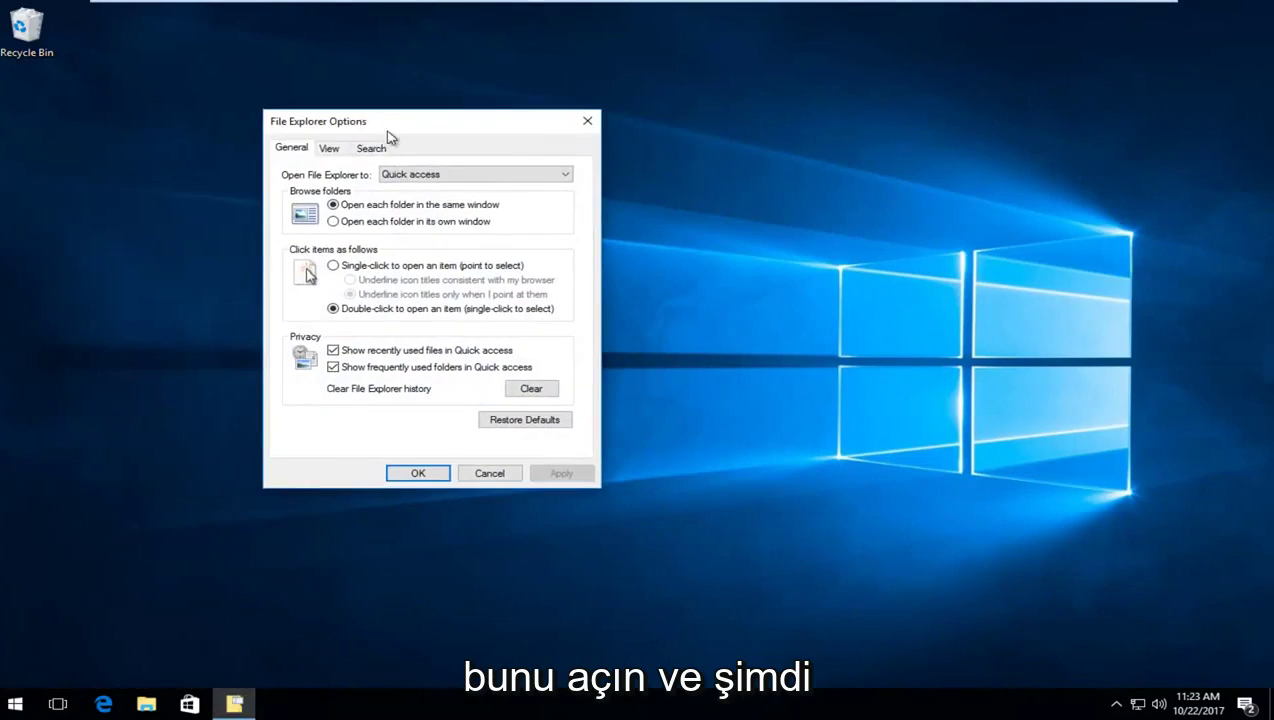
left_click(329, 150)
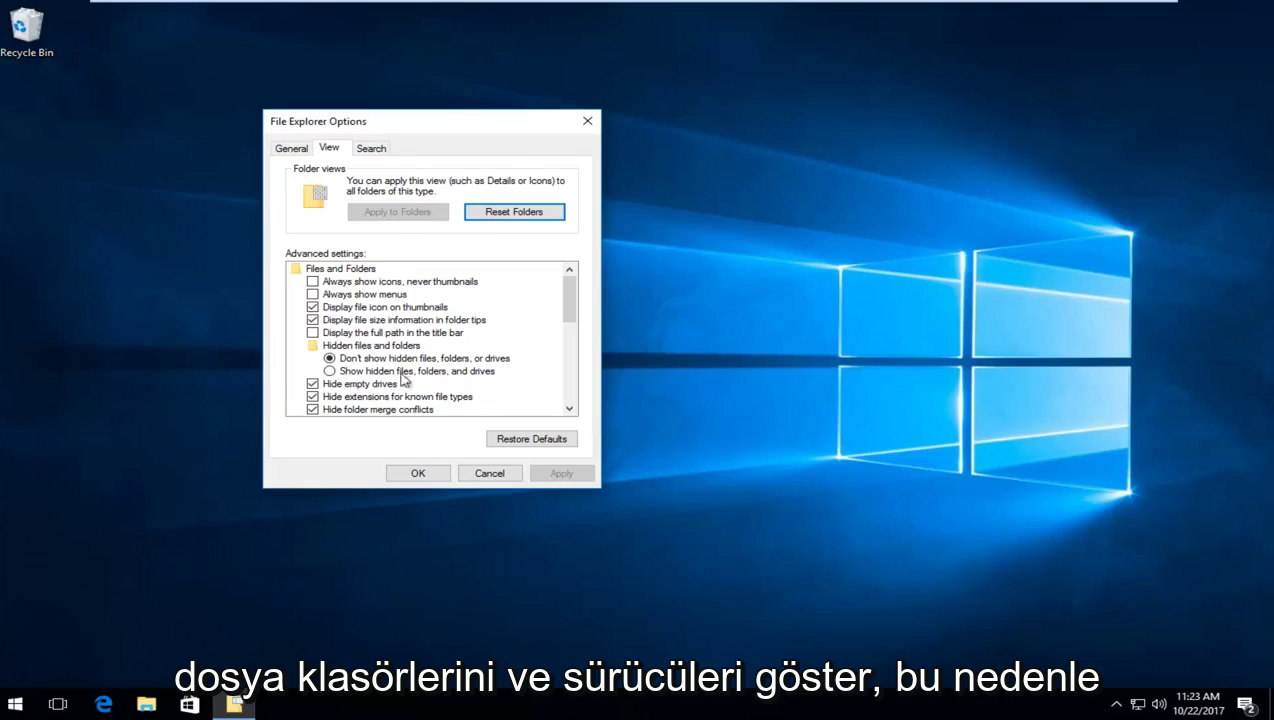
left_click(329, 371)
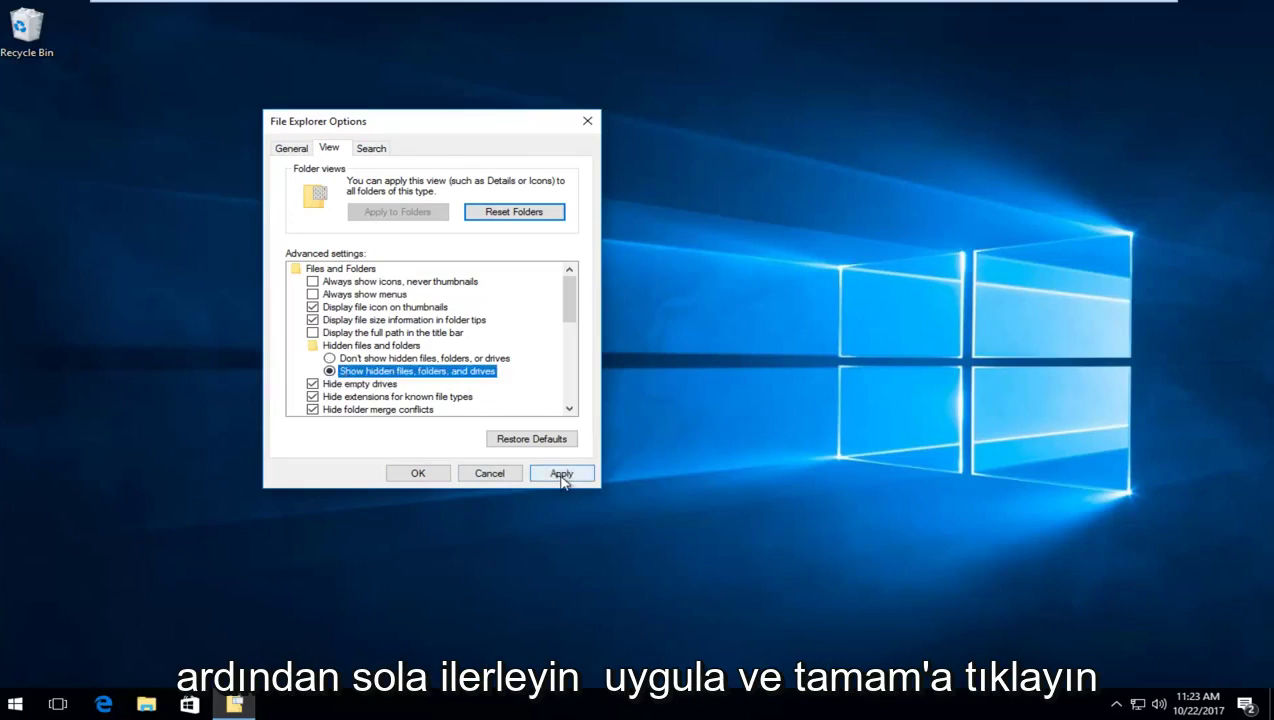
left_click(561, 476)
left_click(404, 474)
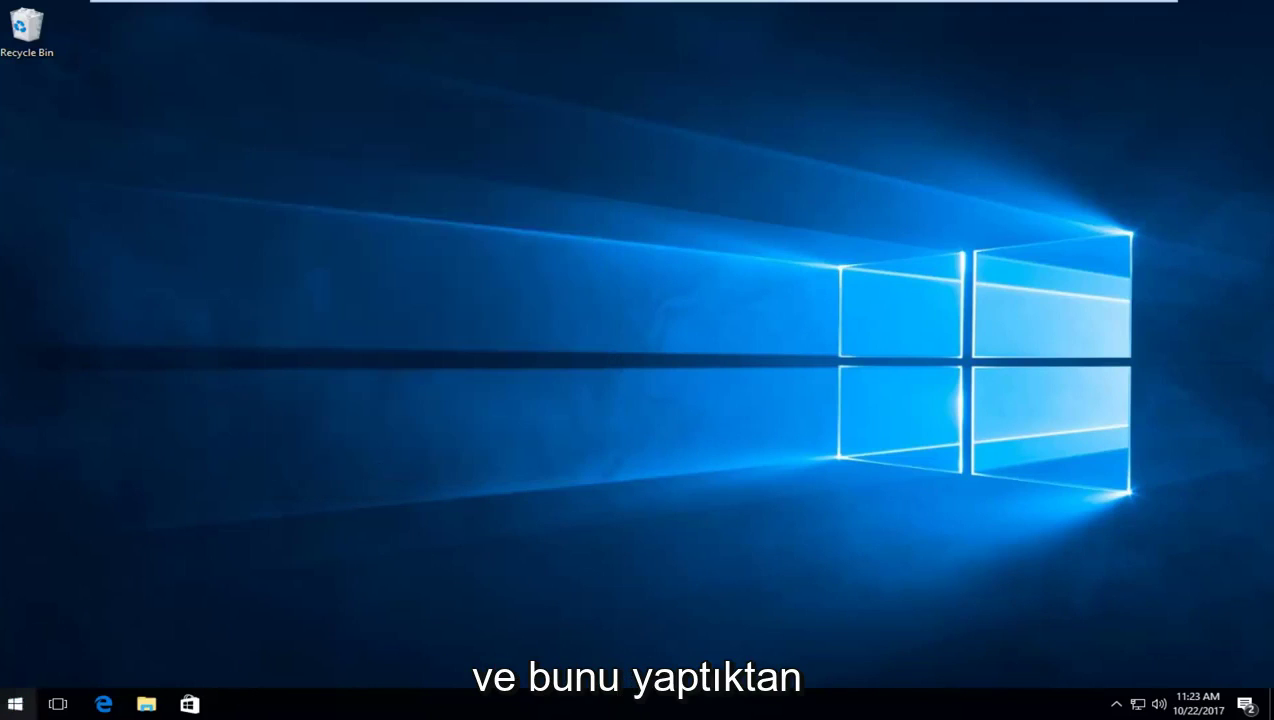
- Search for "this pc" and open This PC
left_click(15, 703)
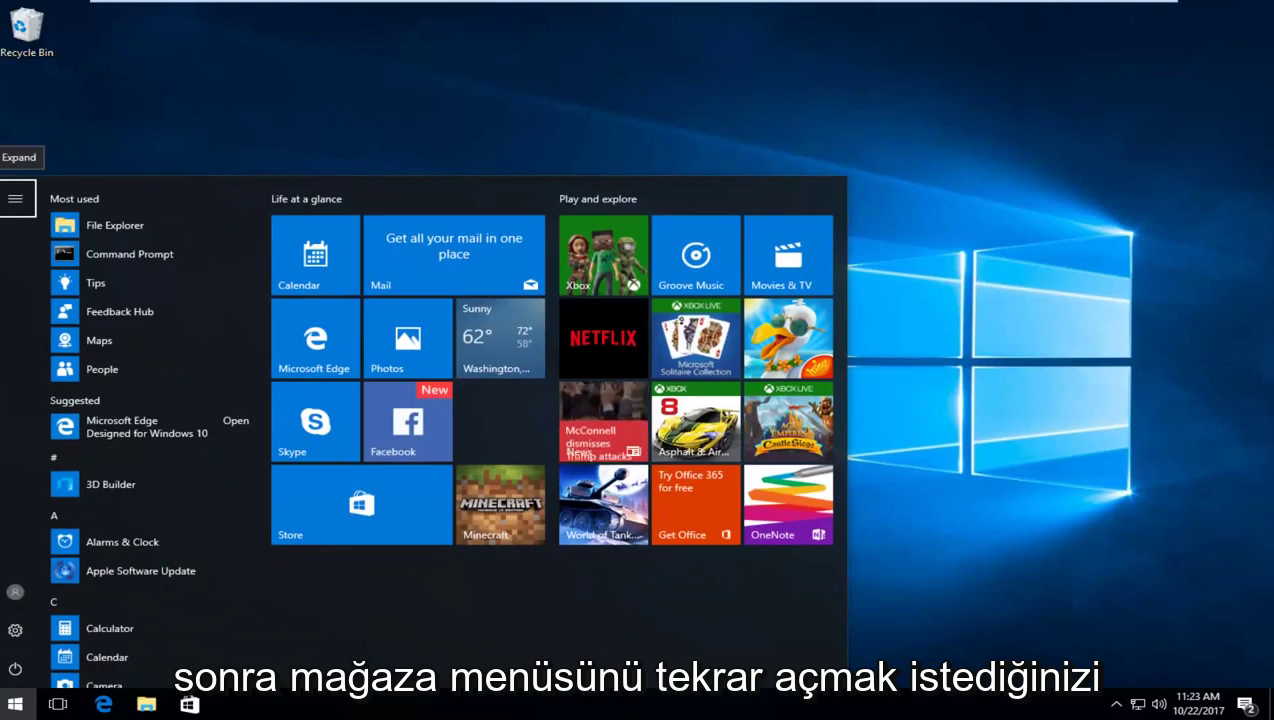
type("thic")
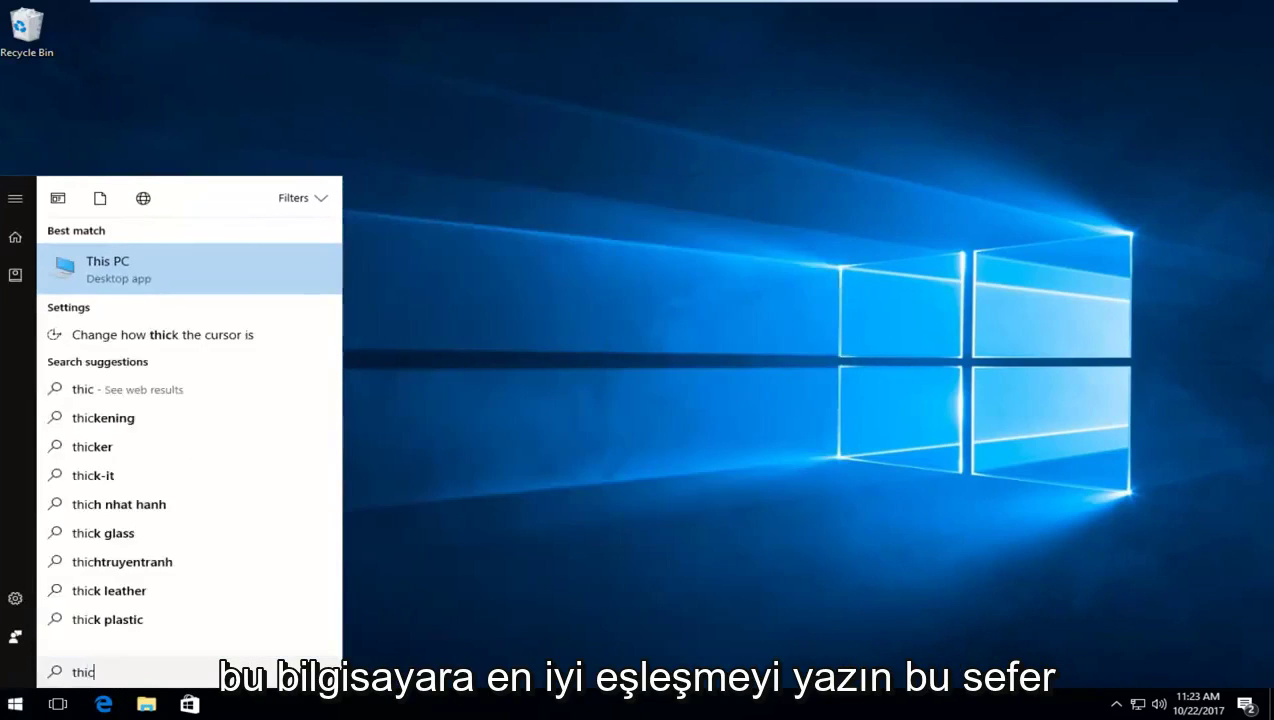
key("BackSpace")
type("s pc")
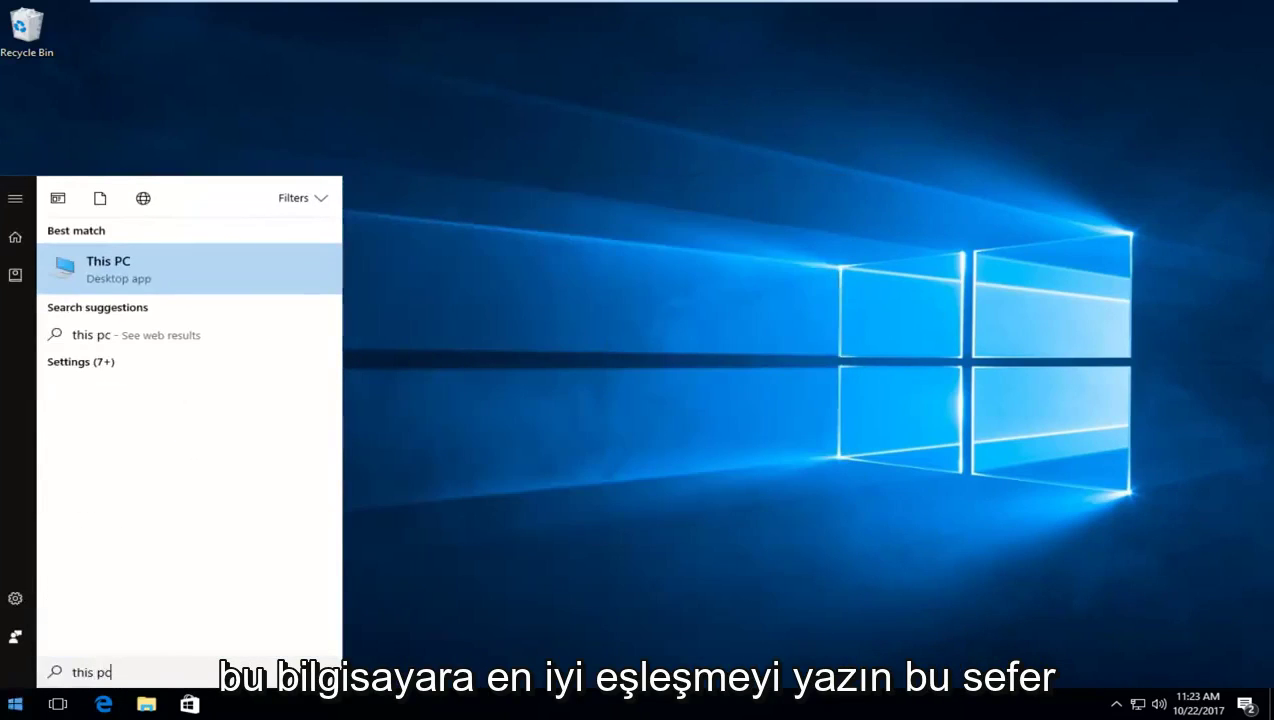
left_click(108, 282)
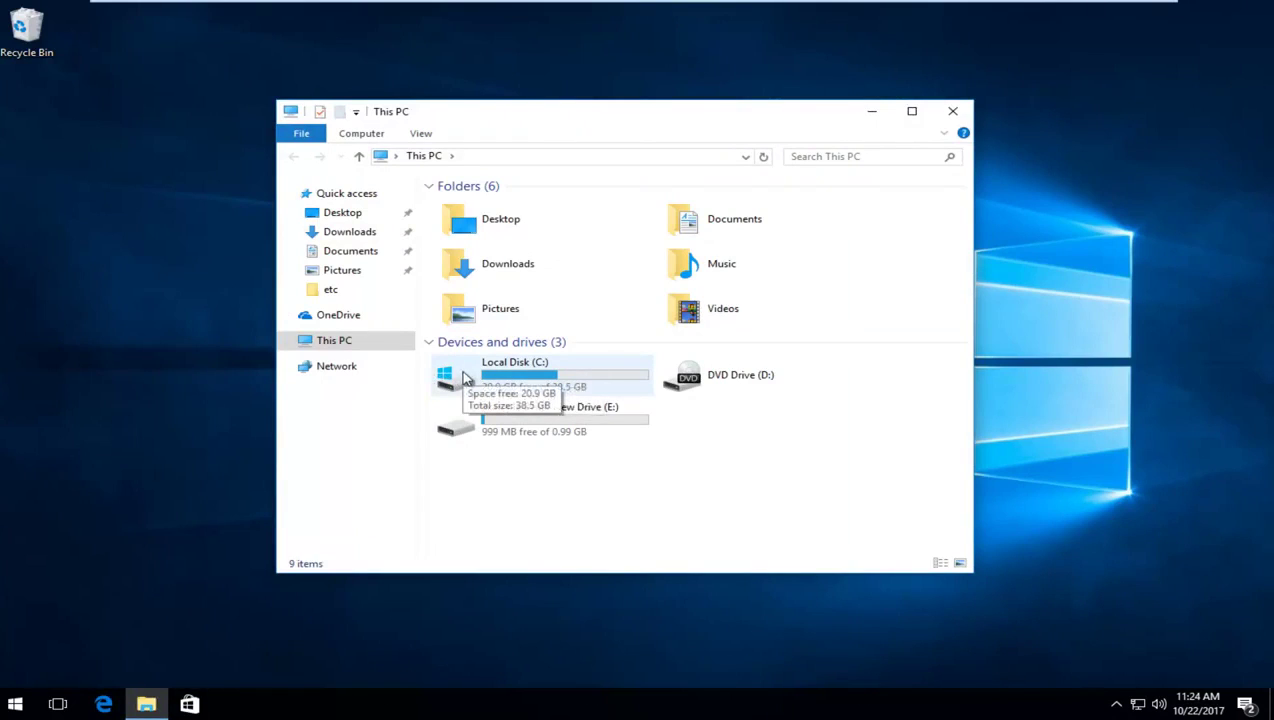
- Browse Local Disk (C:) to the Windows folder and open its System32 subfolder
double_click(465, 378)
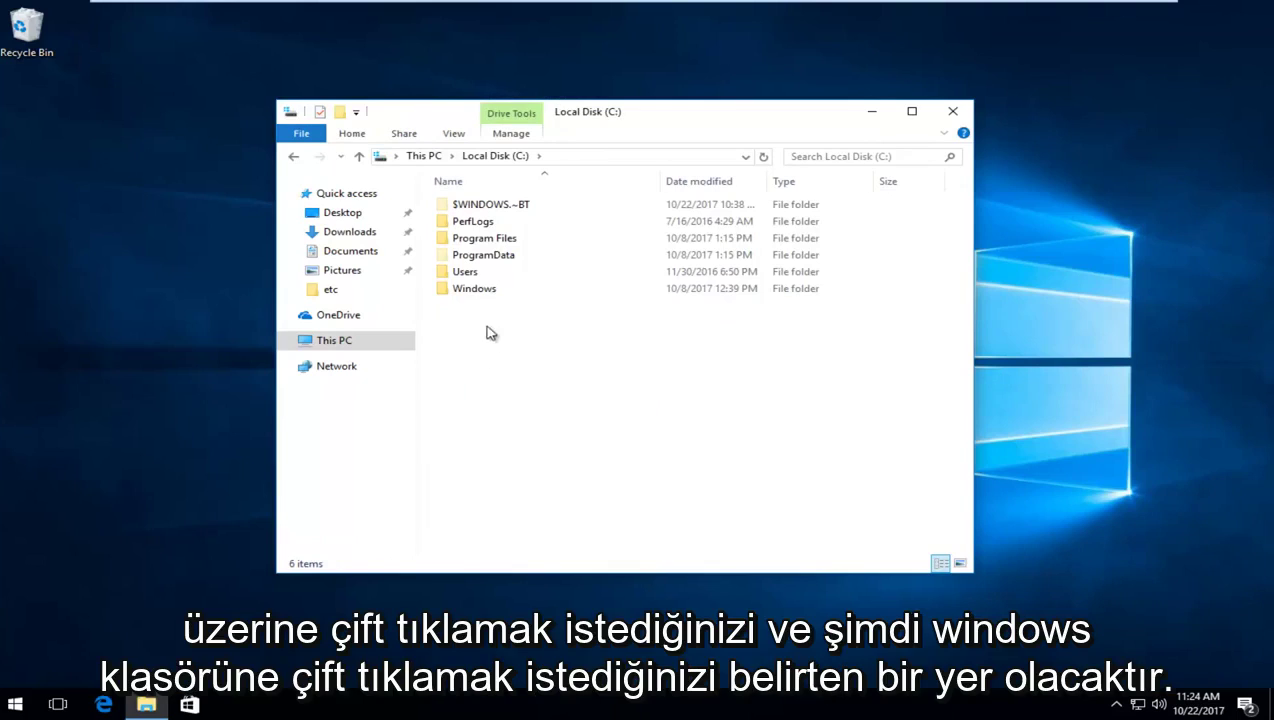
double_click(474, 290)
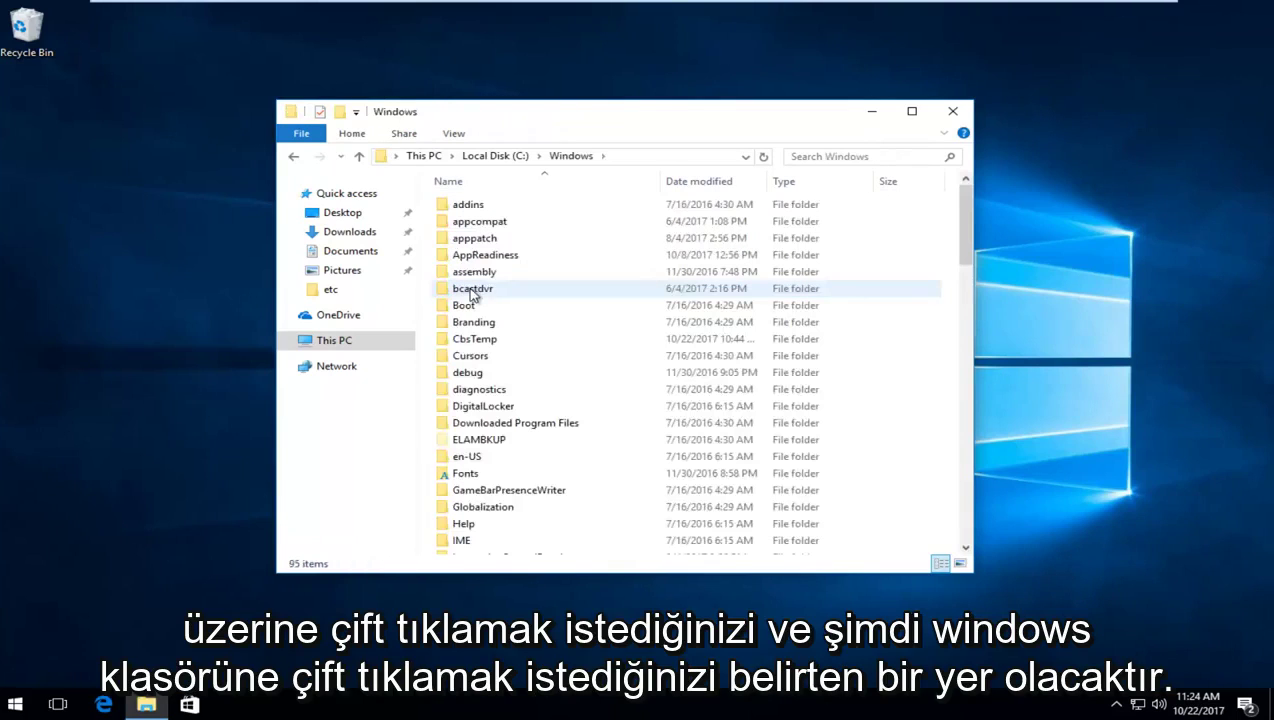
left_click_drag(965, 234, 982, 360)
scroll(549, 427, "down", 3)
left_click(465, 412)
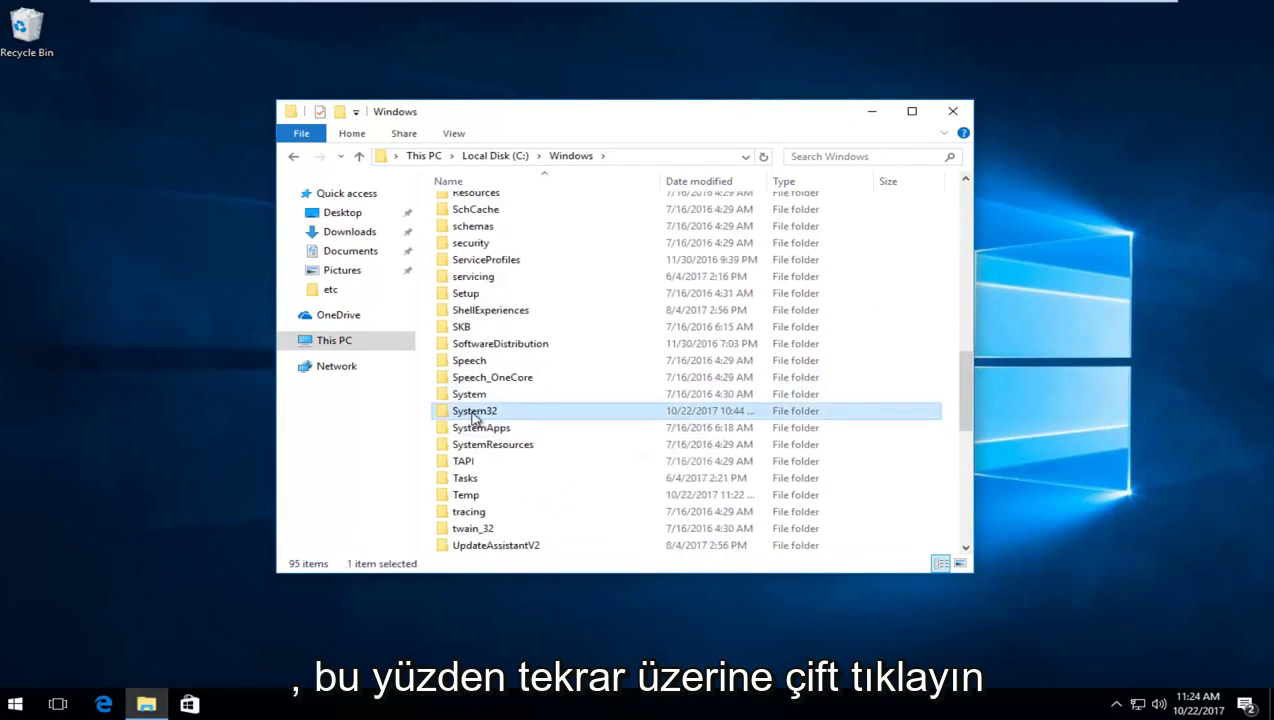
double_click(474, 412)
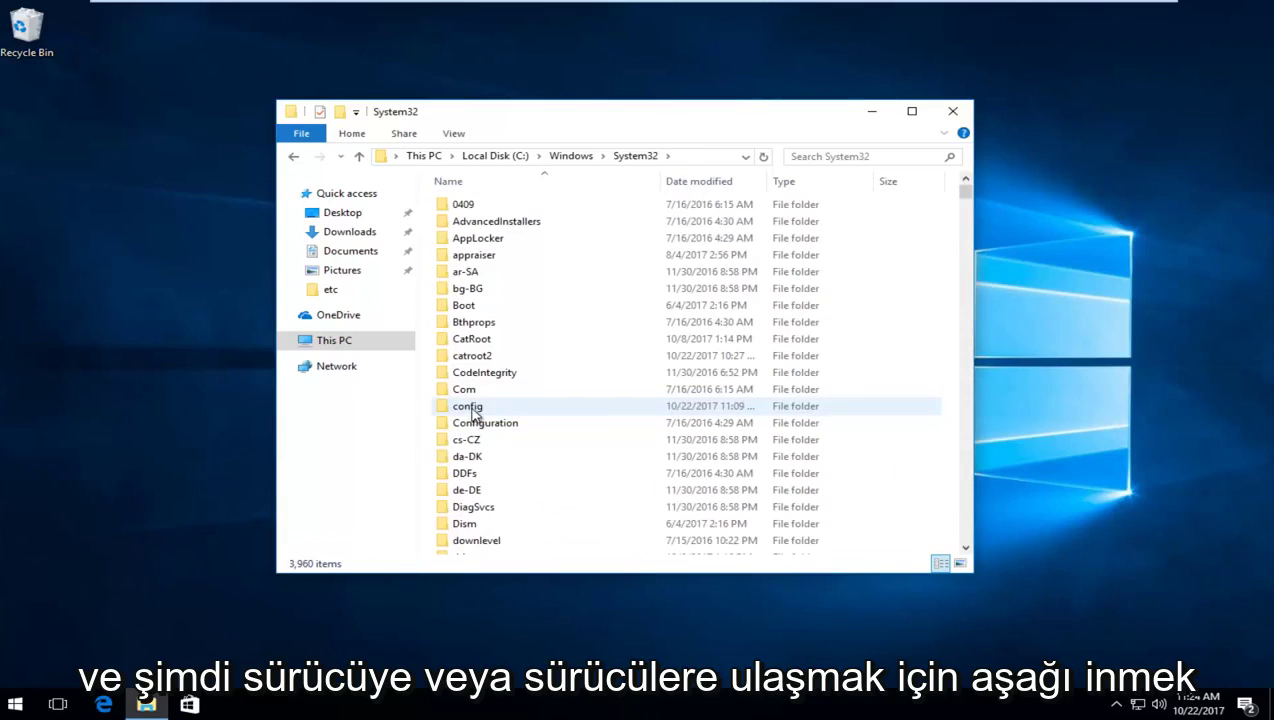
- Find the drivers folder inside System32 and open its etc subfolder
left_click_drag(966, 191, 966, 201)
scroll(688, 358, "up", 15)
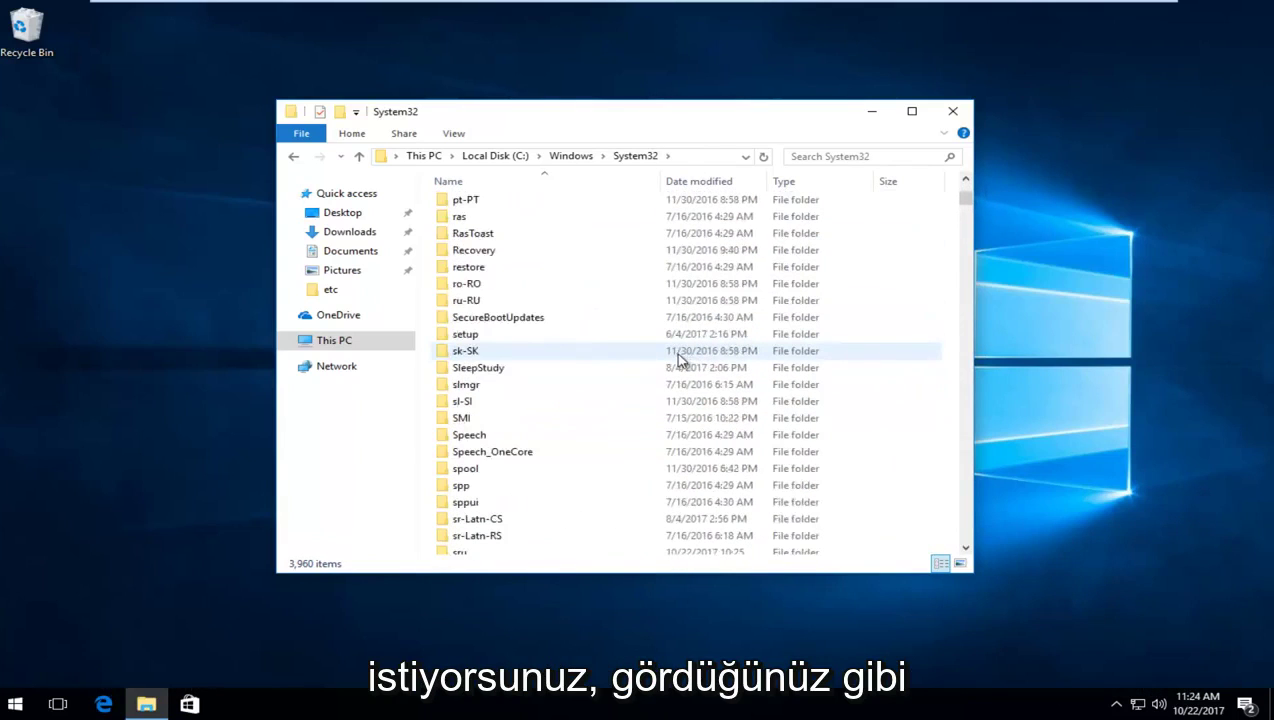
scroll(678, 358, "up", 12)
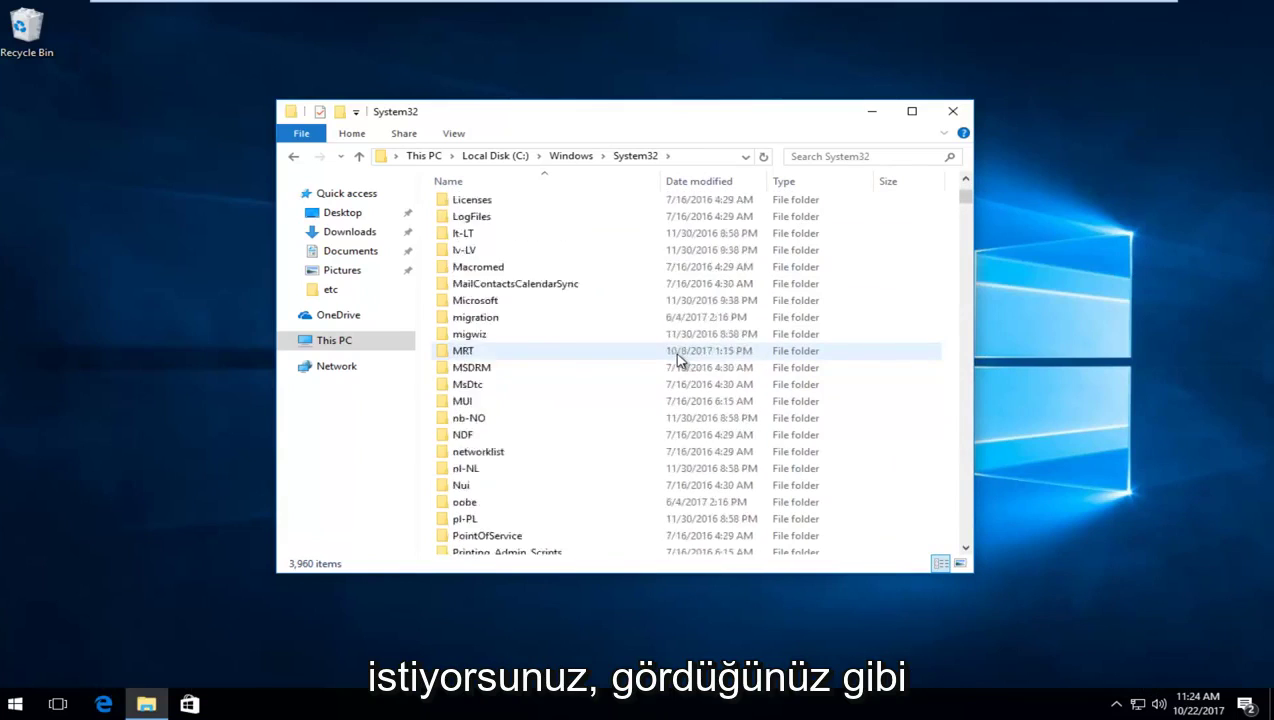
scroll(678, 358, "up", 10)
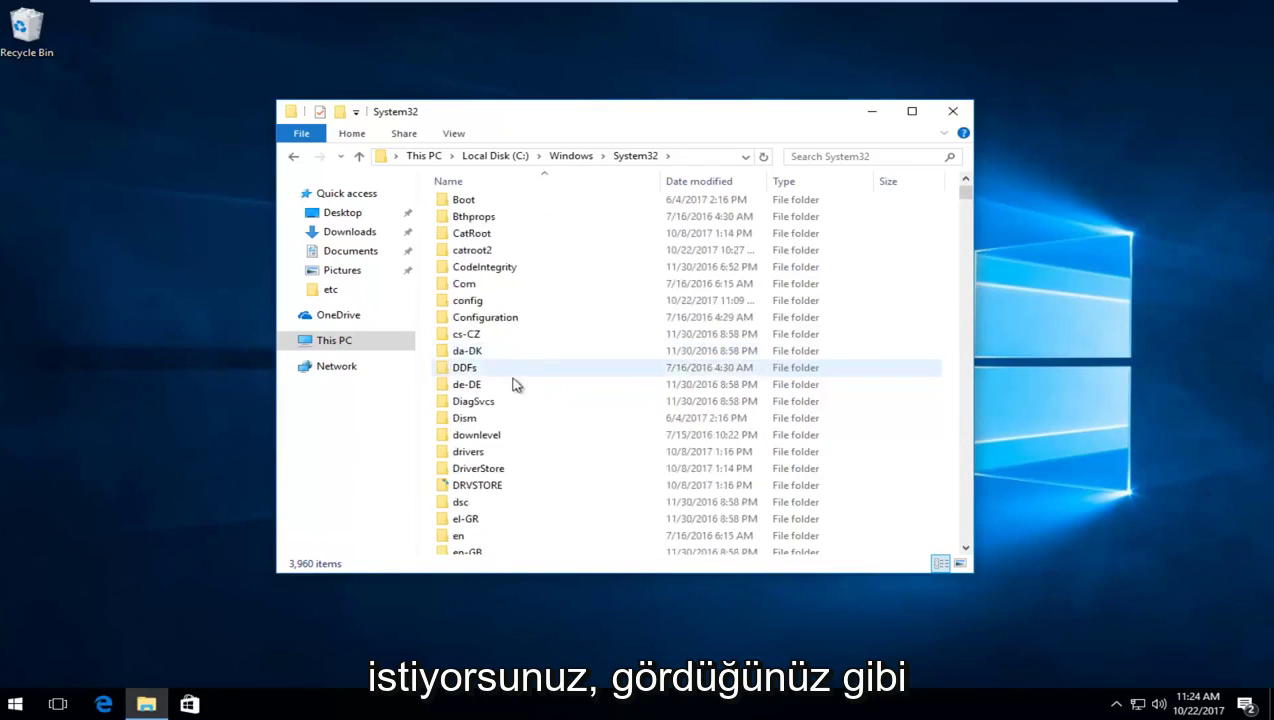
left_click(463, 458)
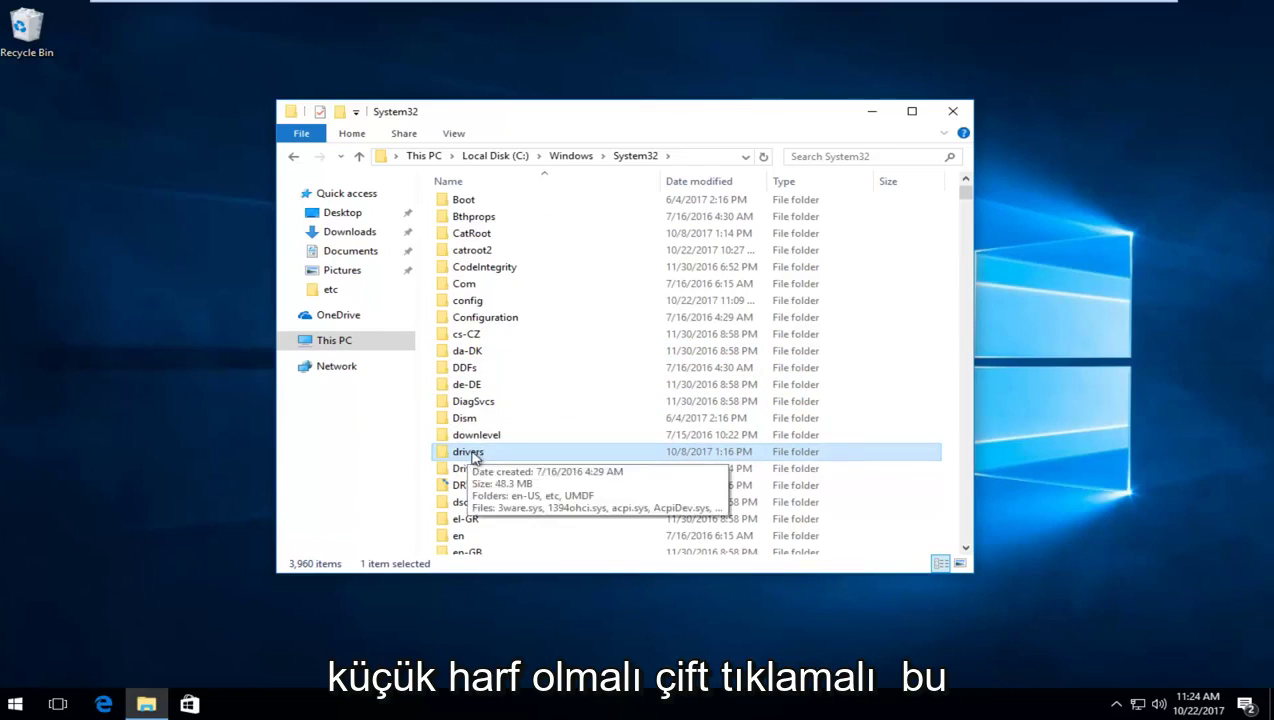
double_click(468, 453)
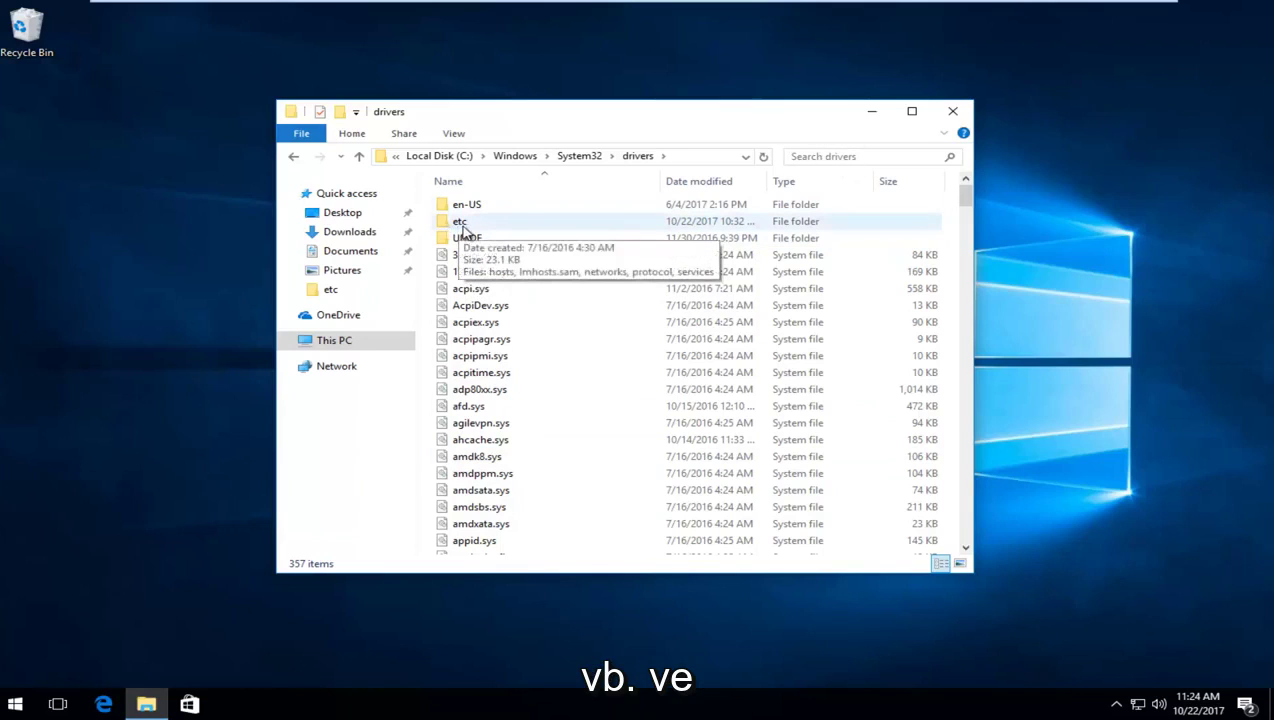
double_click(463, 224)
- Copy the hosts file from the etc folder and paste it onto the desktop
left_click(464, 208)
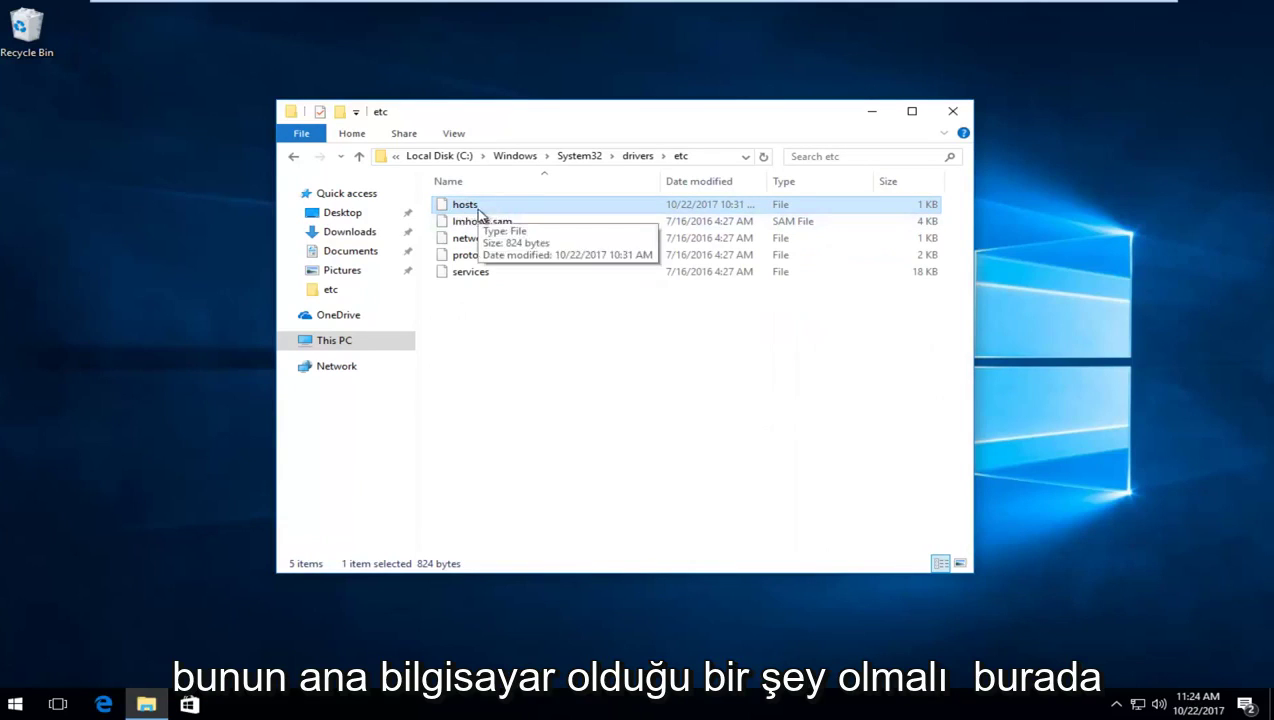
right_click(471, 207)
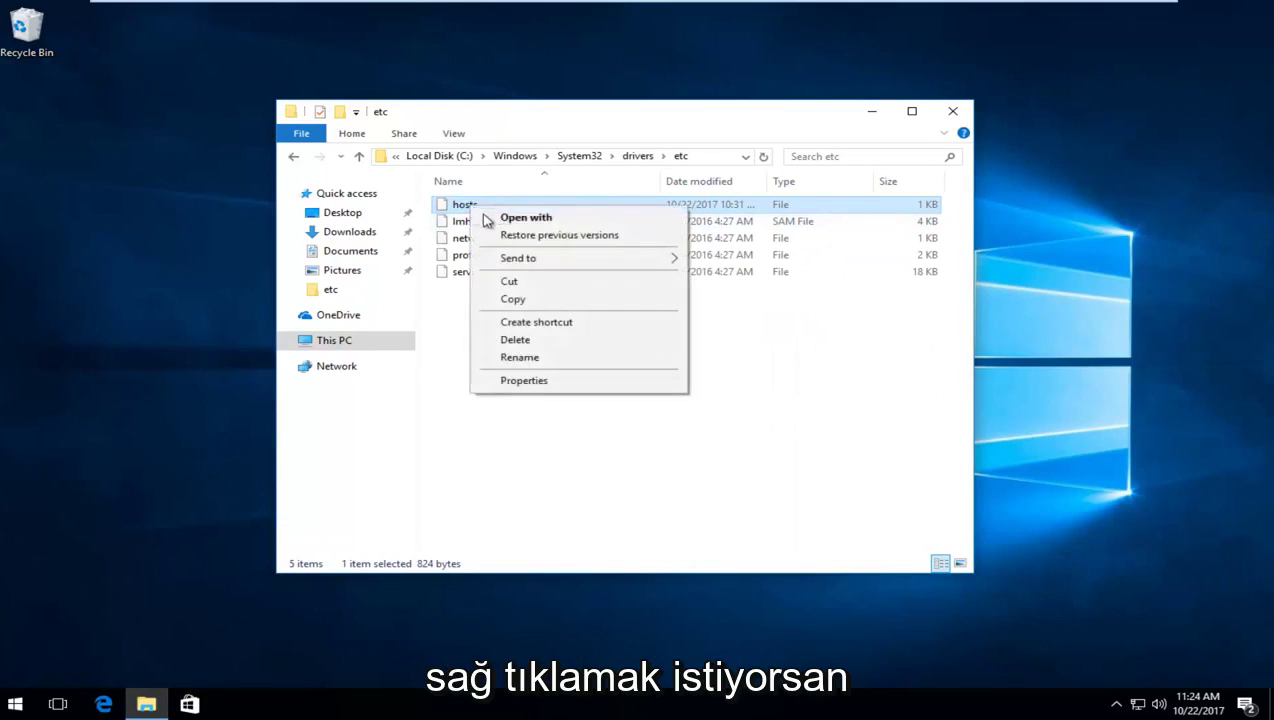
left_click(521, 303)
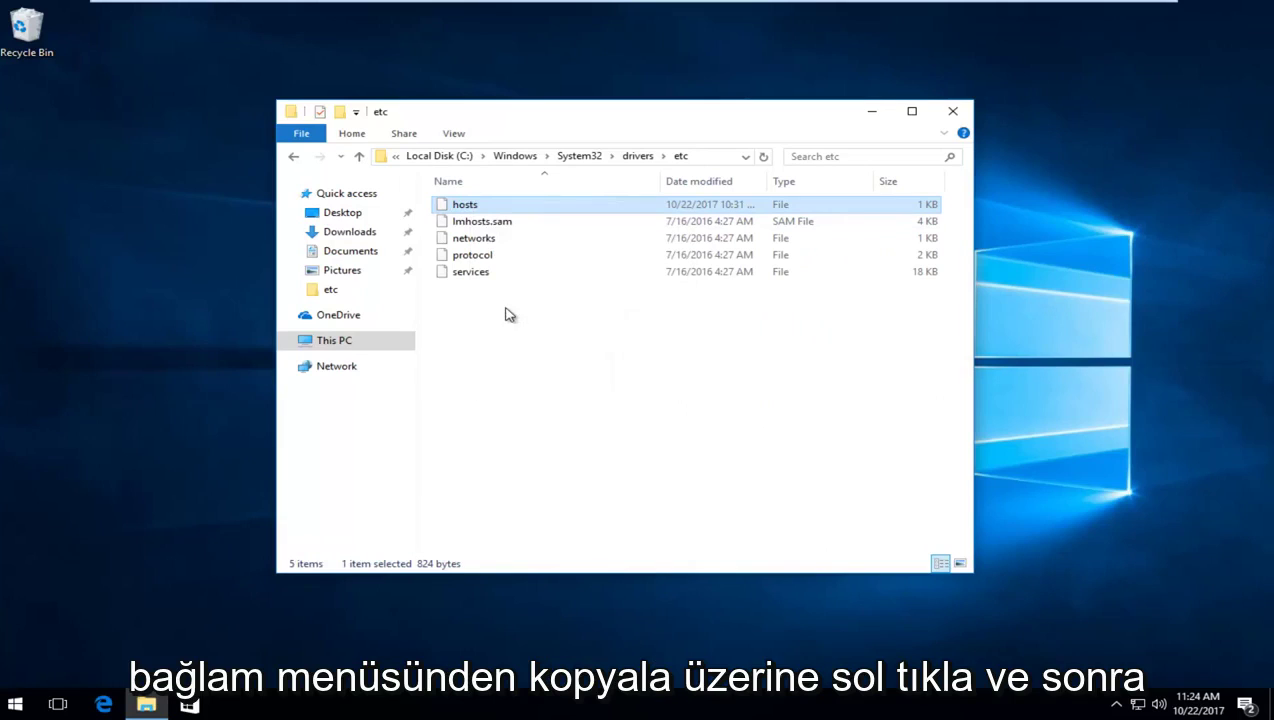
left_click(176, 238)
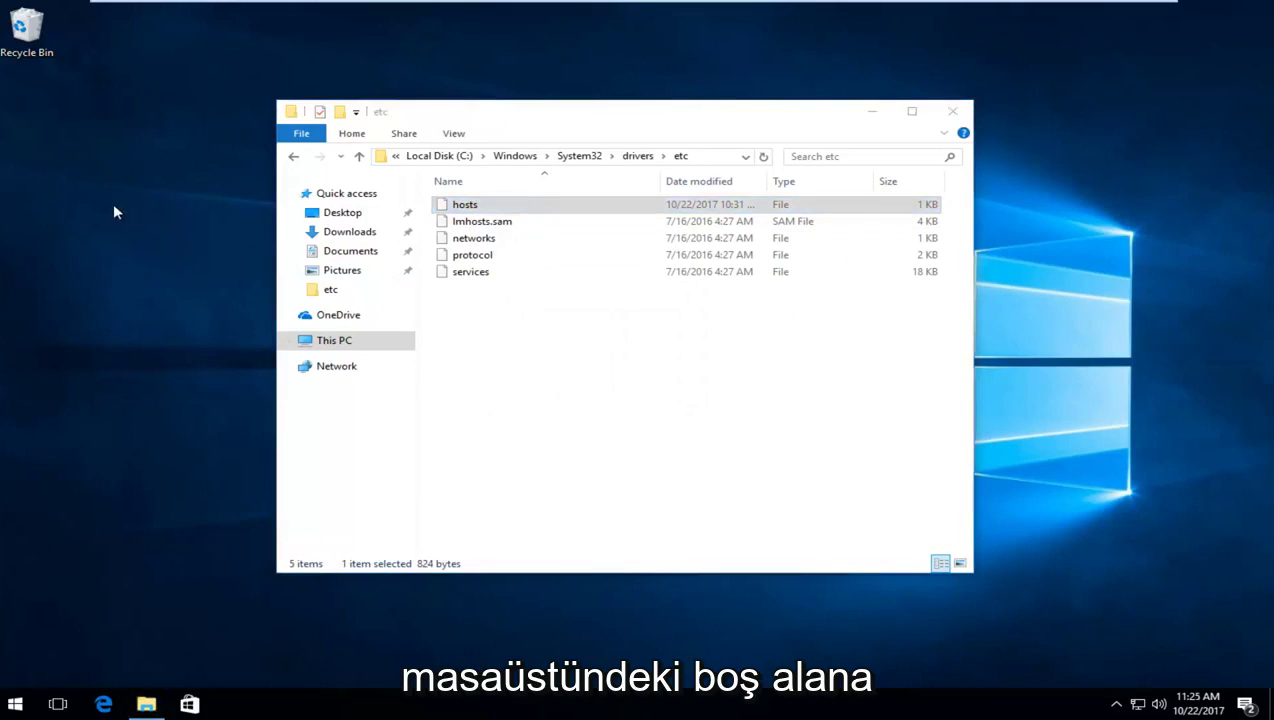
right_click(84, 141)
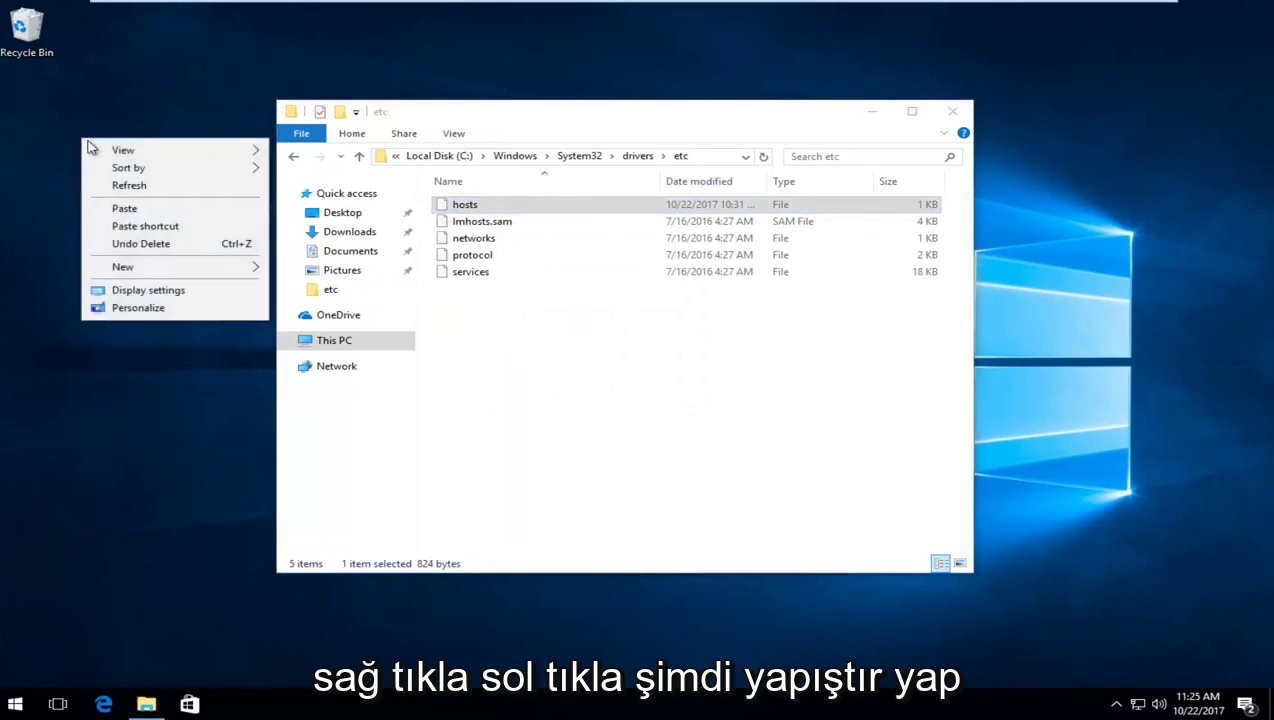
left_click(122, 208)
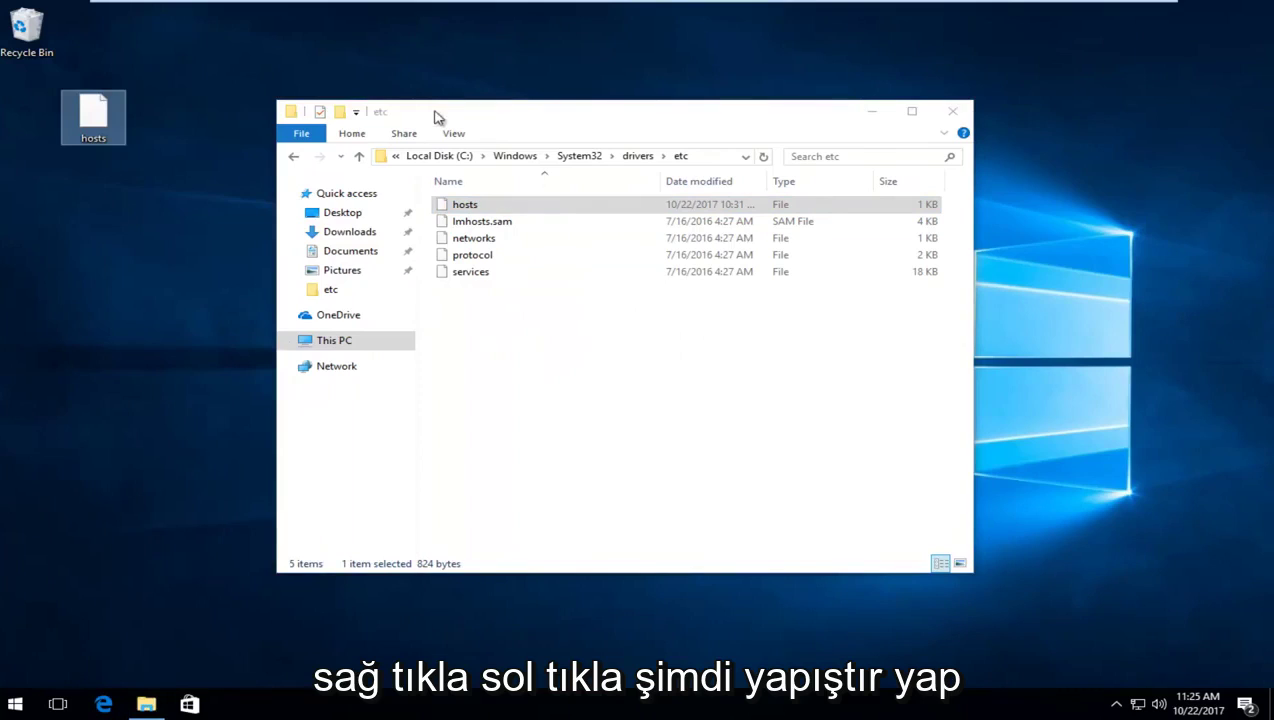
- Open the desktop copy of the hosts file in Notepad, moving windows aside to keep its icon accessible
left_click_drag(437, 117, 635, 119)
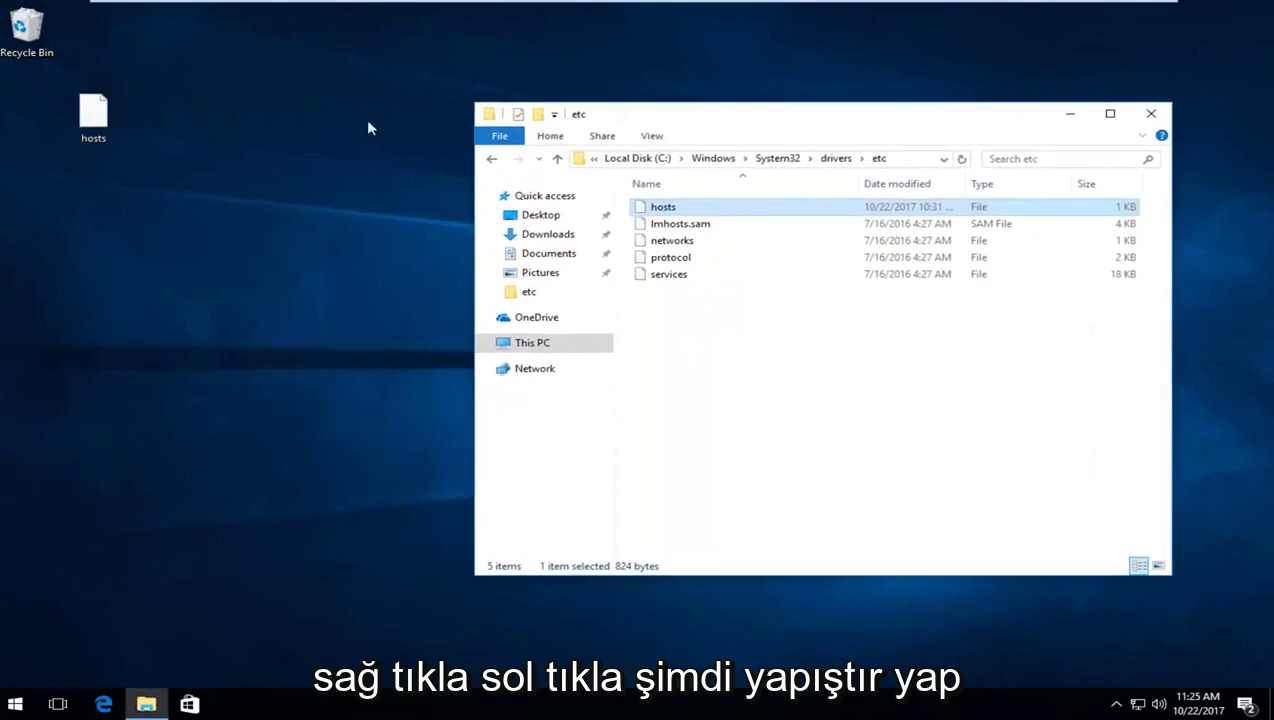
double_click(97, 124)
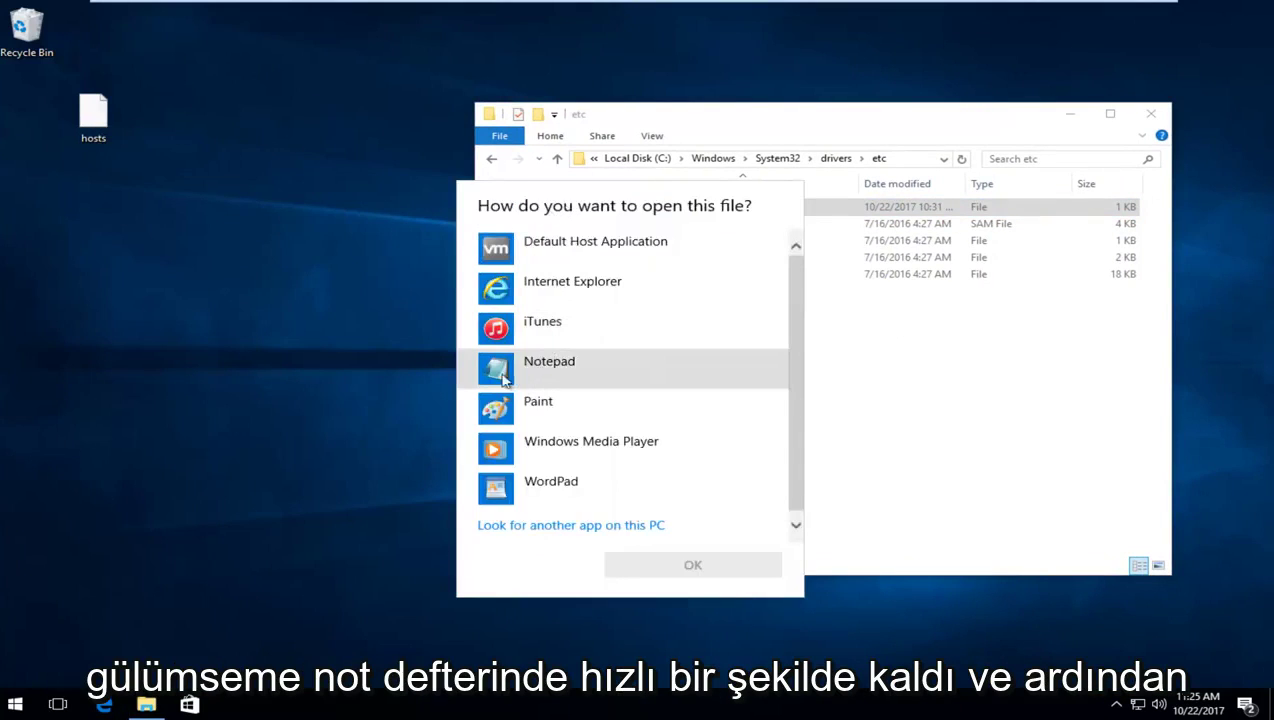
left_click(527, 370)
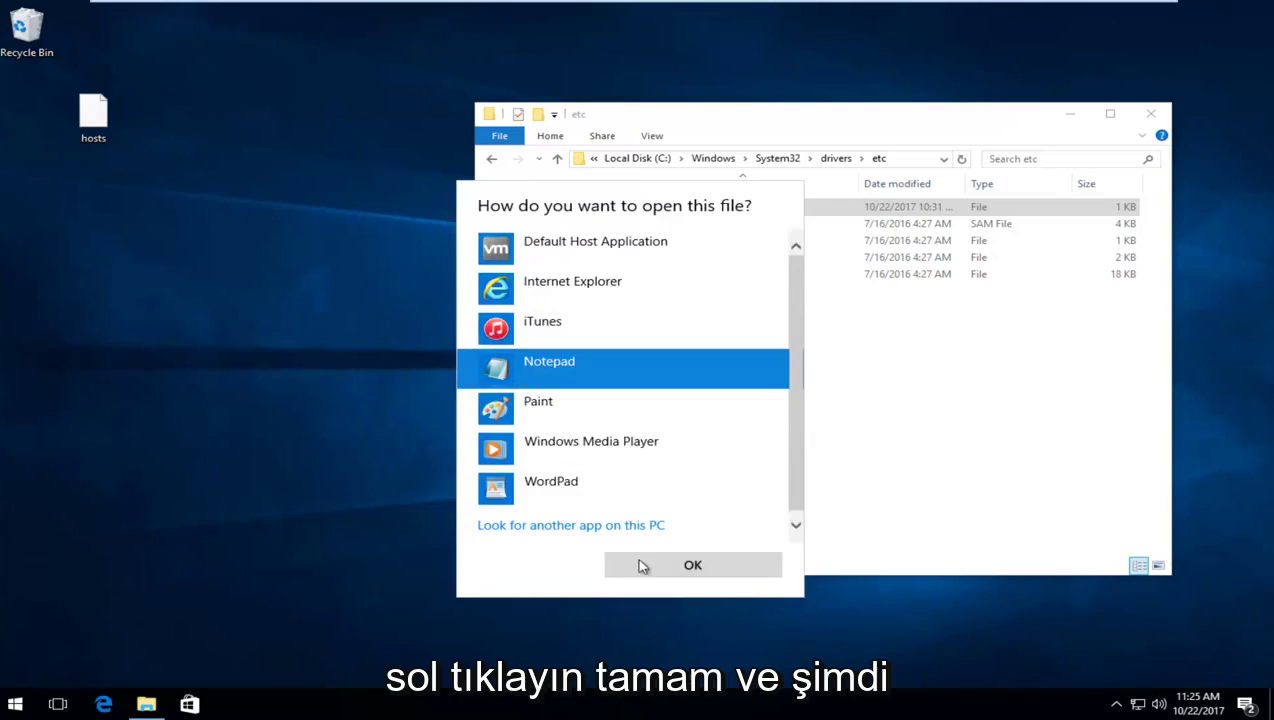
left_click(643, 566)
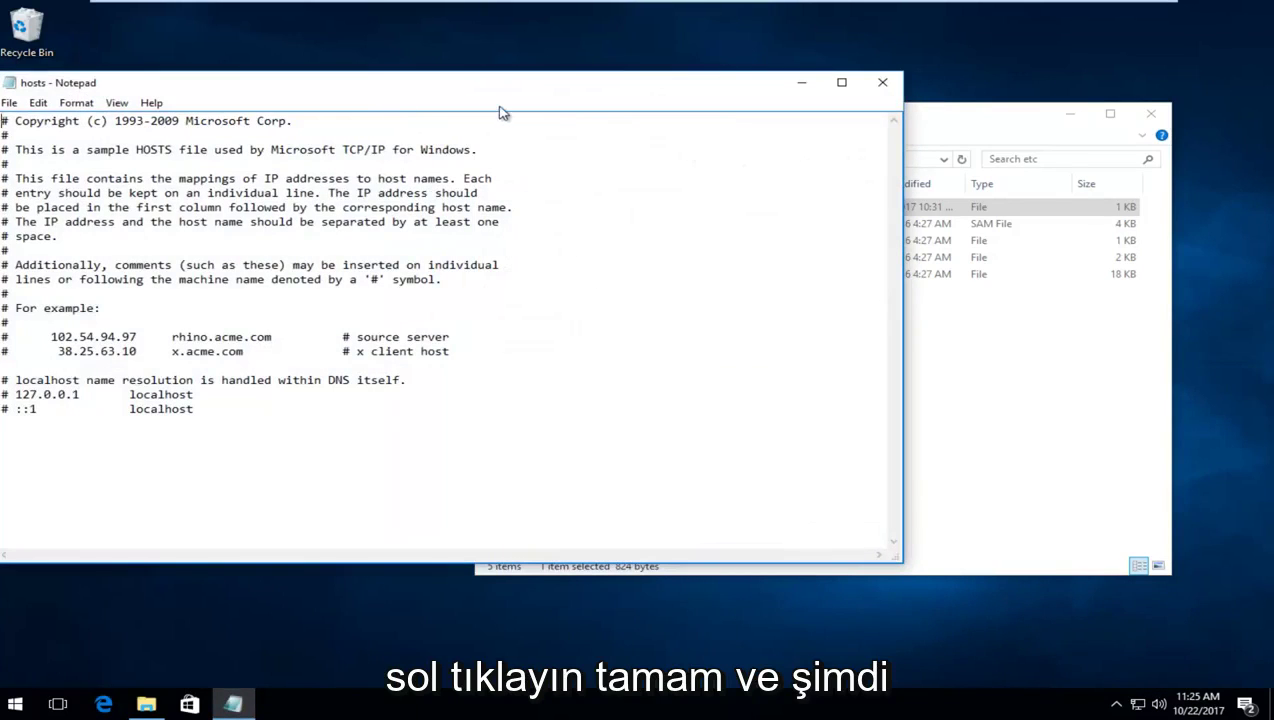
left_click_drag(560, 100, 703, 115)
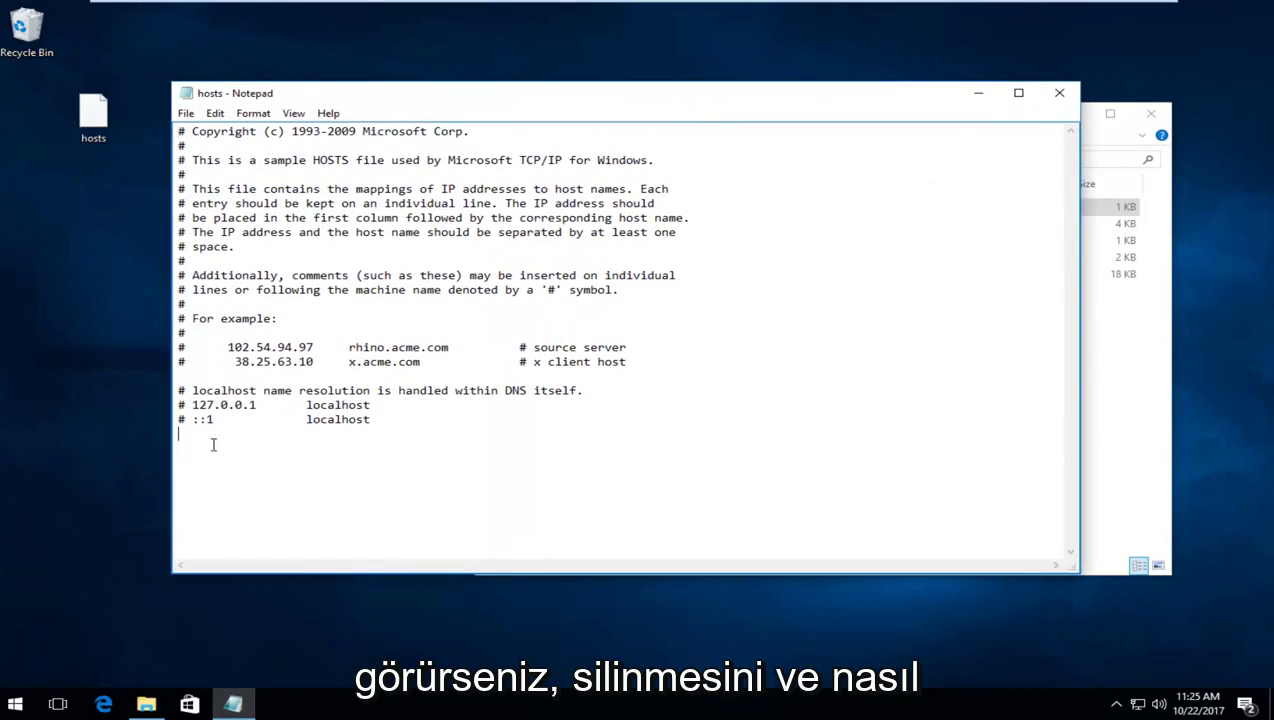
- Enter the sample text "apple.c" below the localhost lines of the hosts file and delete it again
left_click(322, 509)
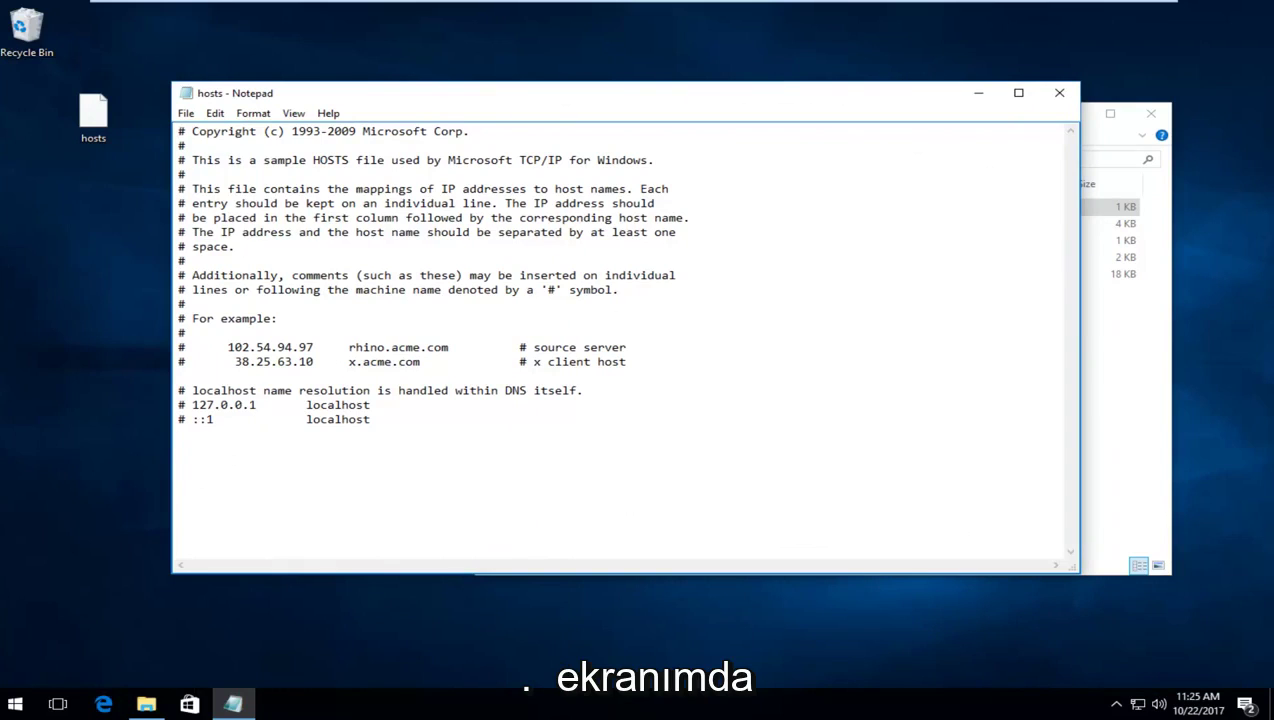
type("apple.c")
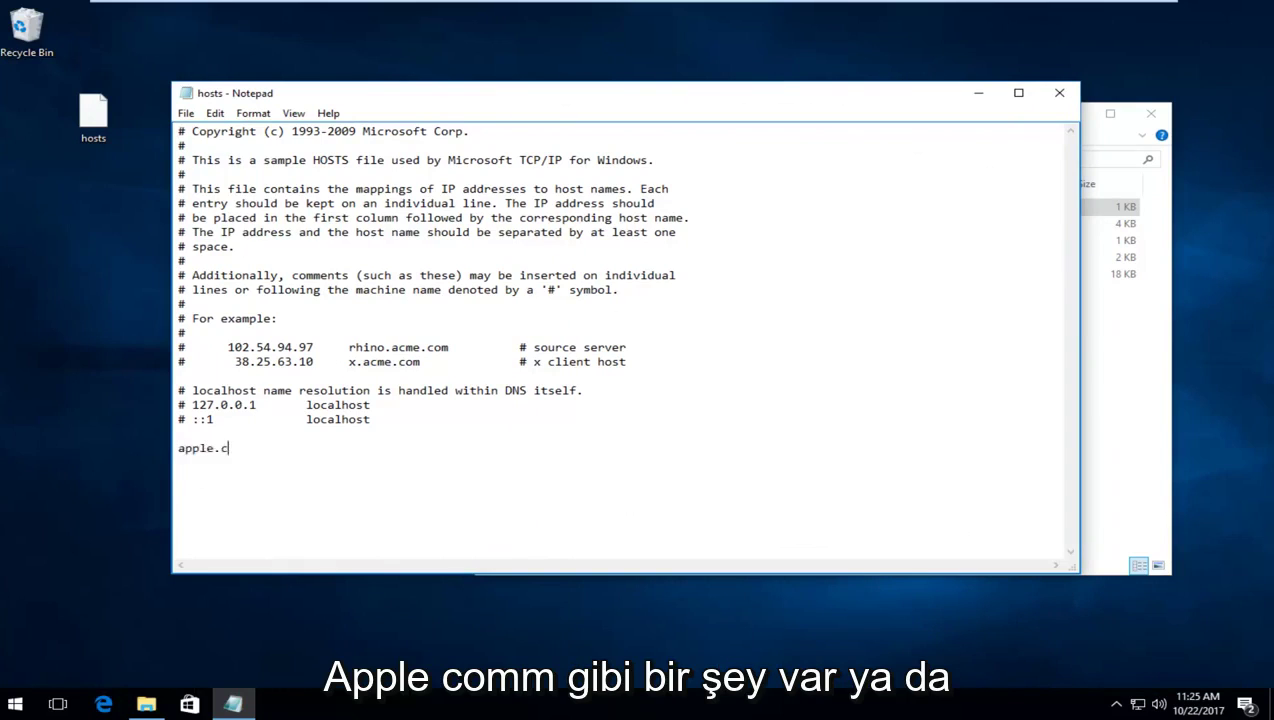
key("BackSpace")
key("BackSpace")
key("BackSpace")
key("BackSpace")
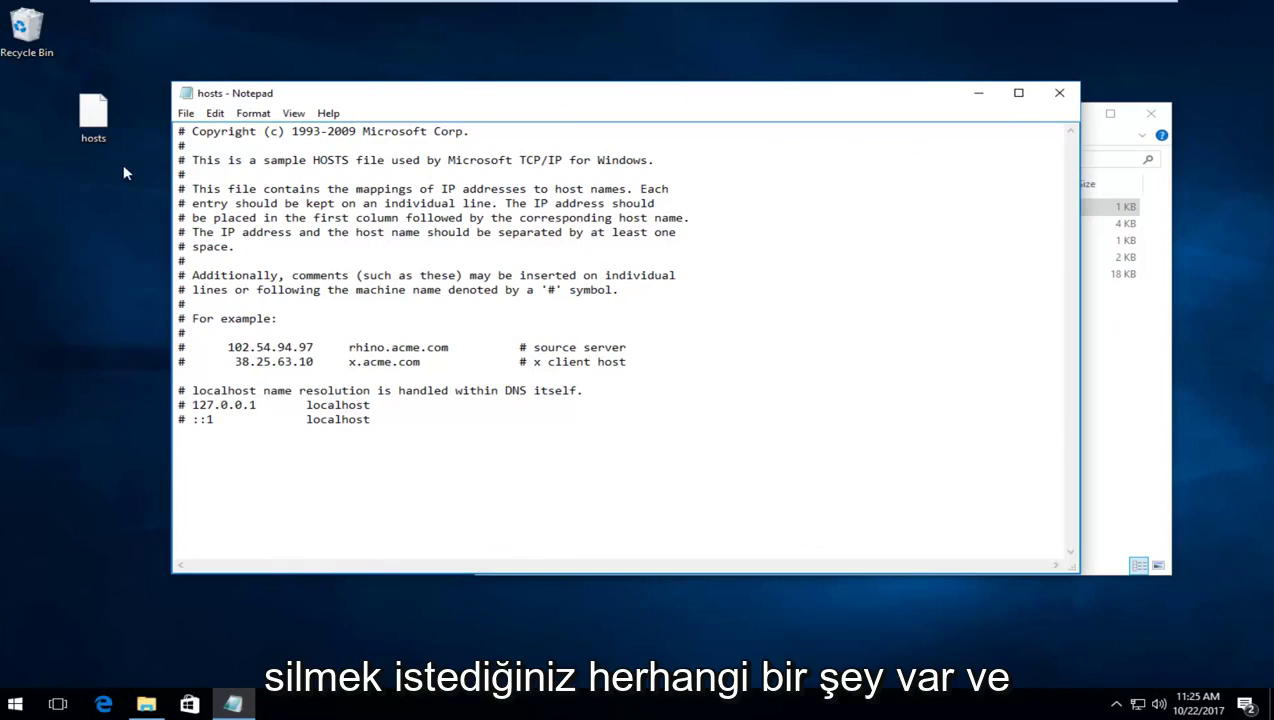
- Save the hosts file and close Notepad
left_click(186, 113)
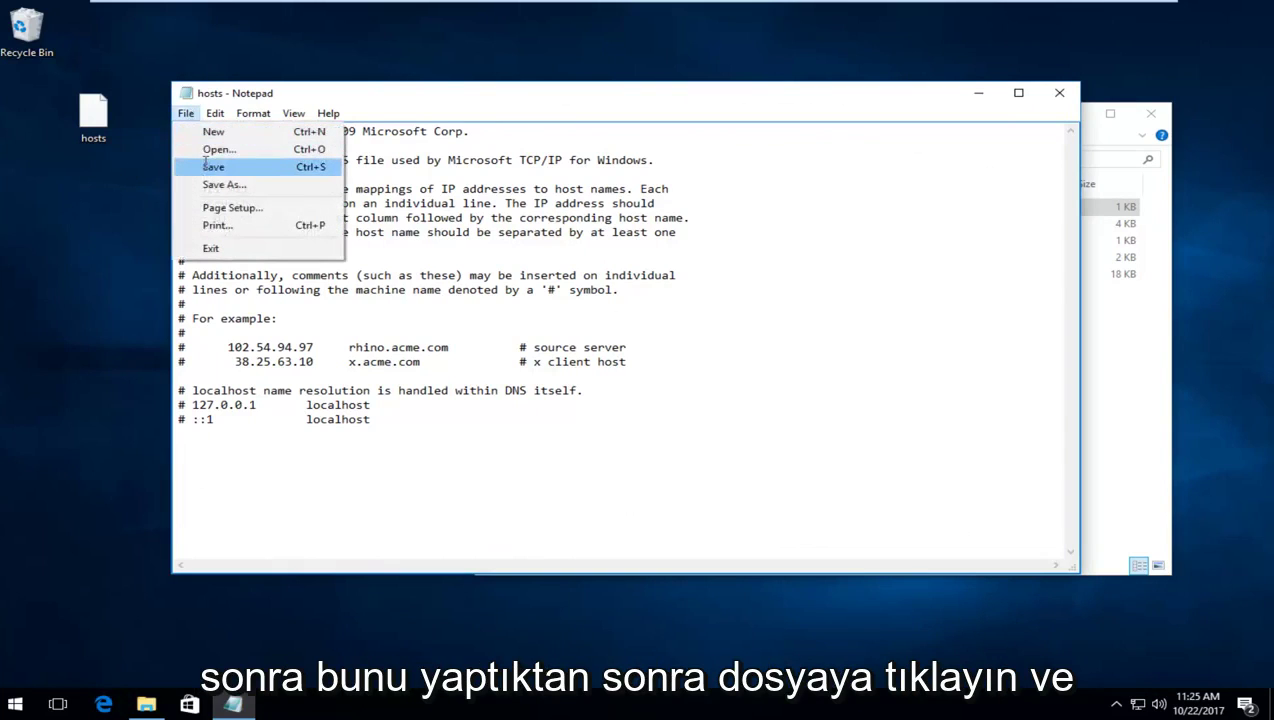
left_click(210, 166)
left_click(1058, 93)
left_click(222, 151)
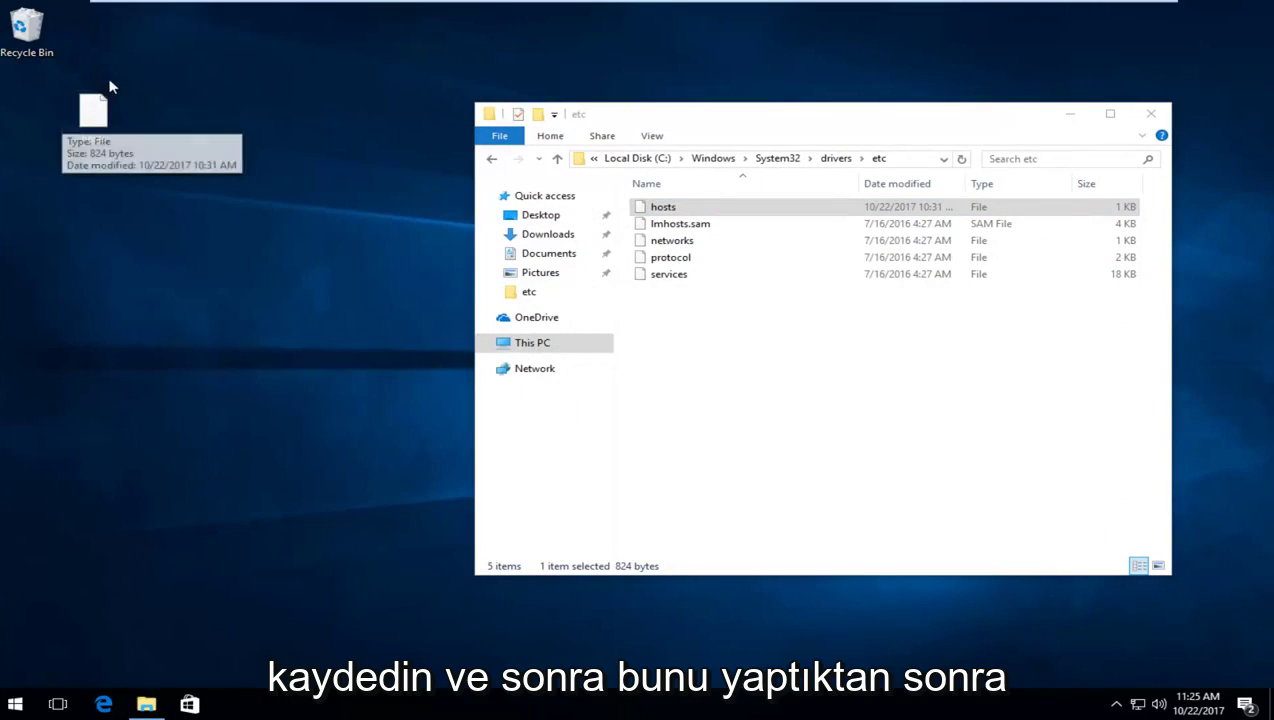
- Move the desktop hosts file back into the etc folder, replacing the existing file and granting administrator permission
left_click(88, 120)
left_click_drag(98, 117, 713, 315)
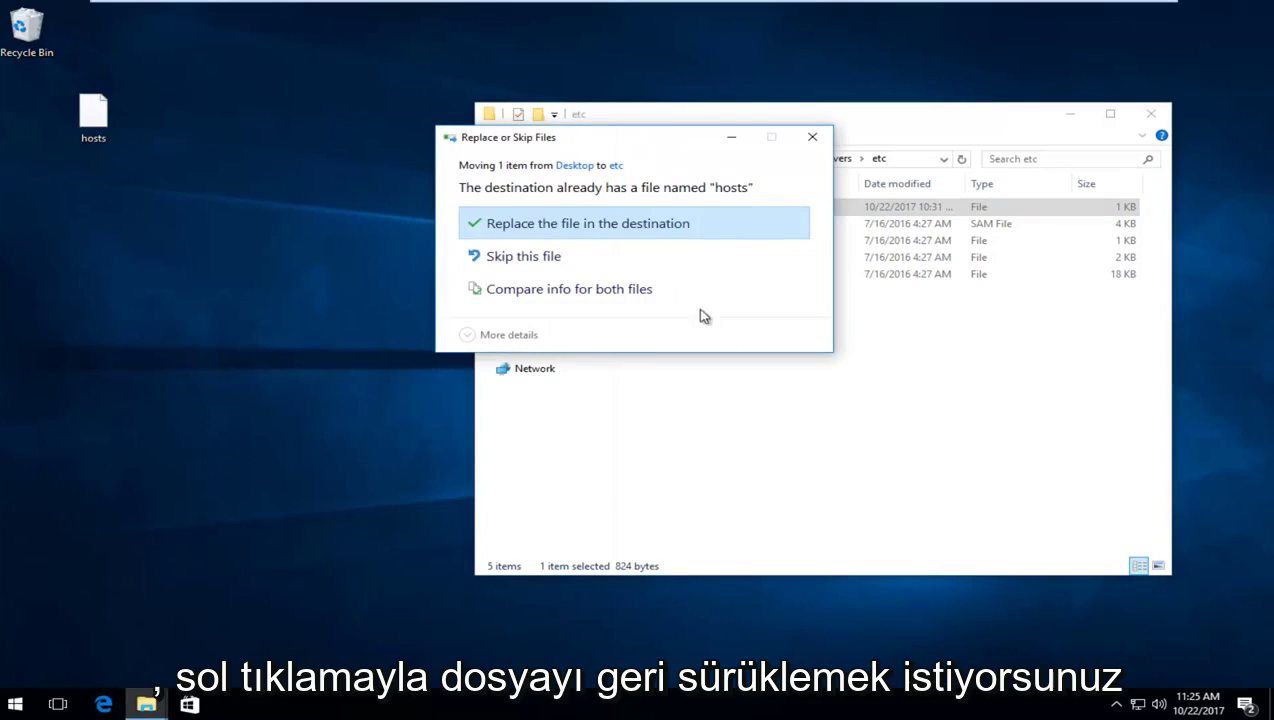
left_click(520, 224)
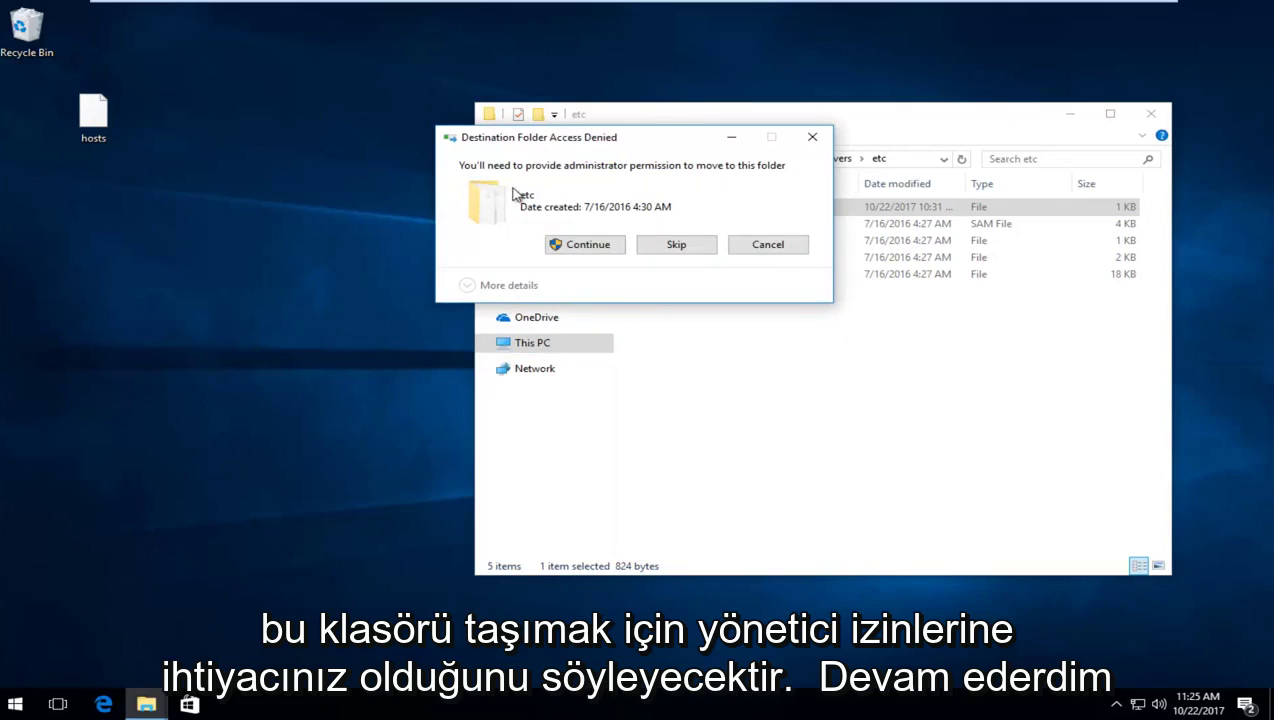
left_click(598, 248)
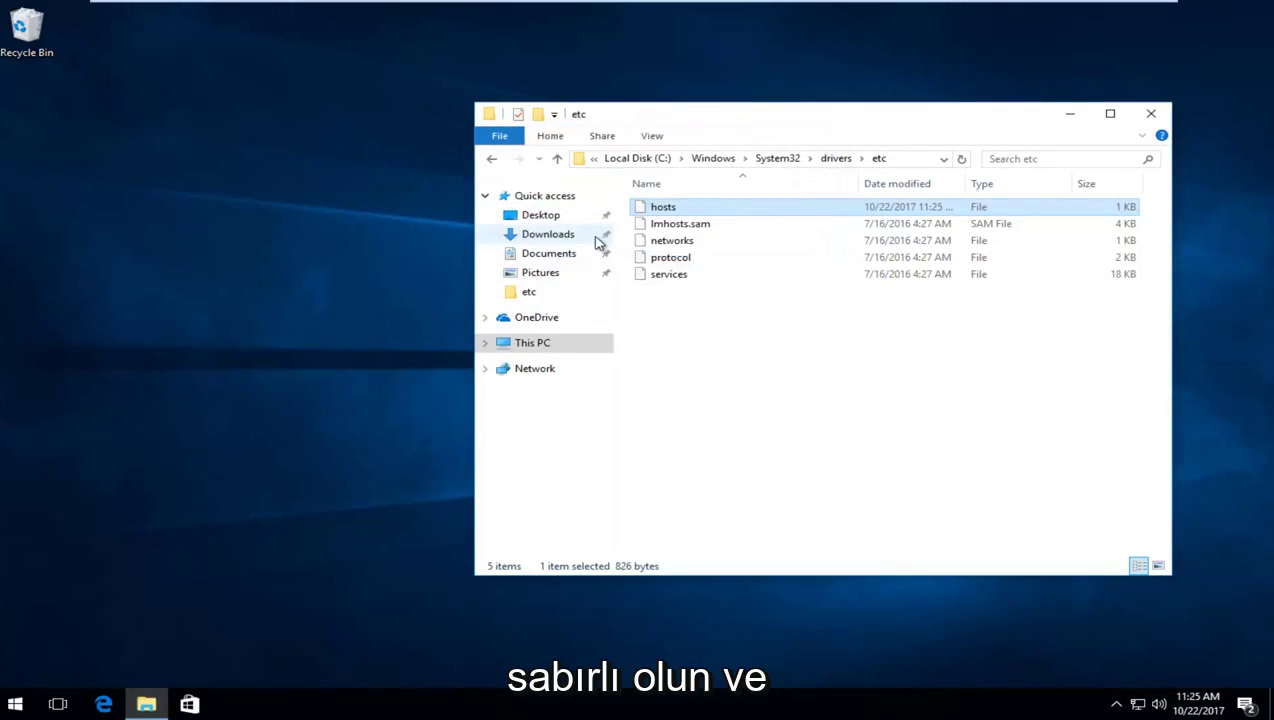
left_click_drag(867, 125, 726, 116)
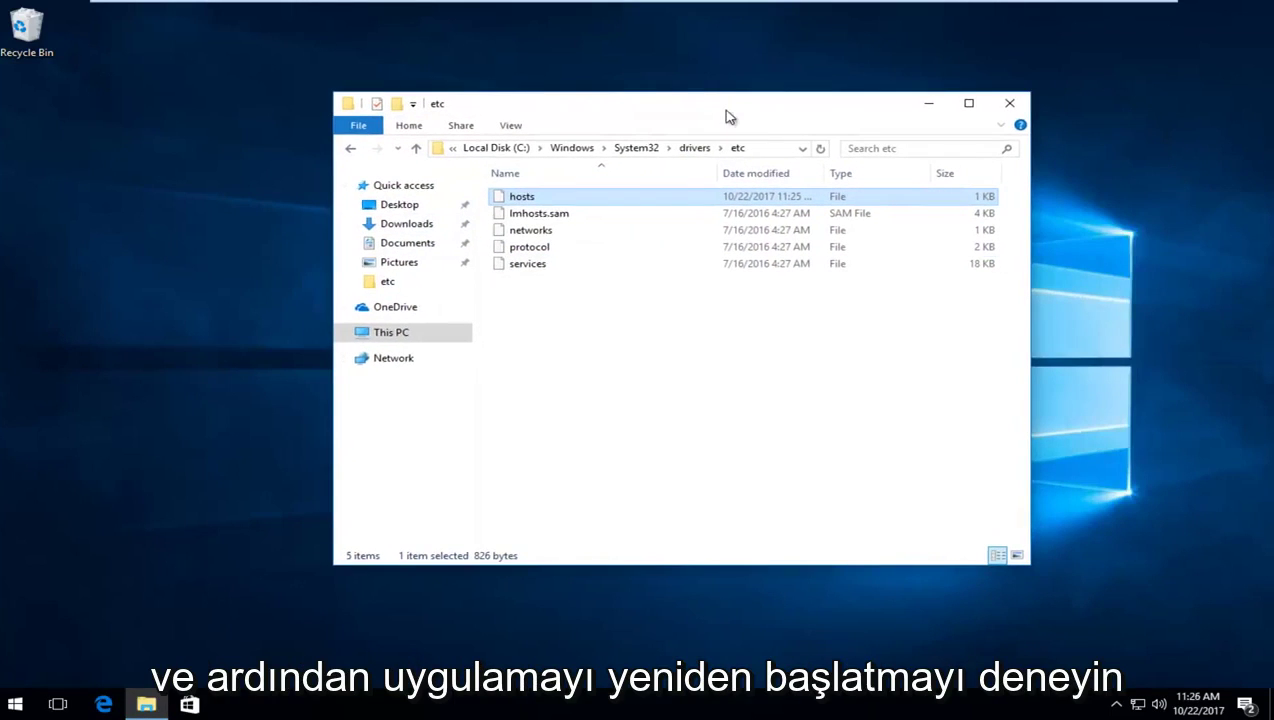